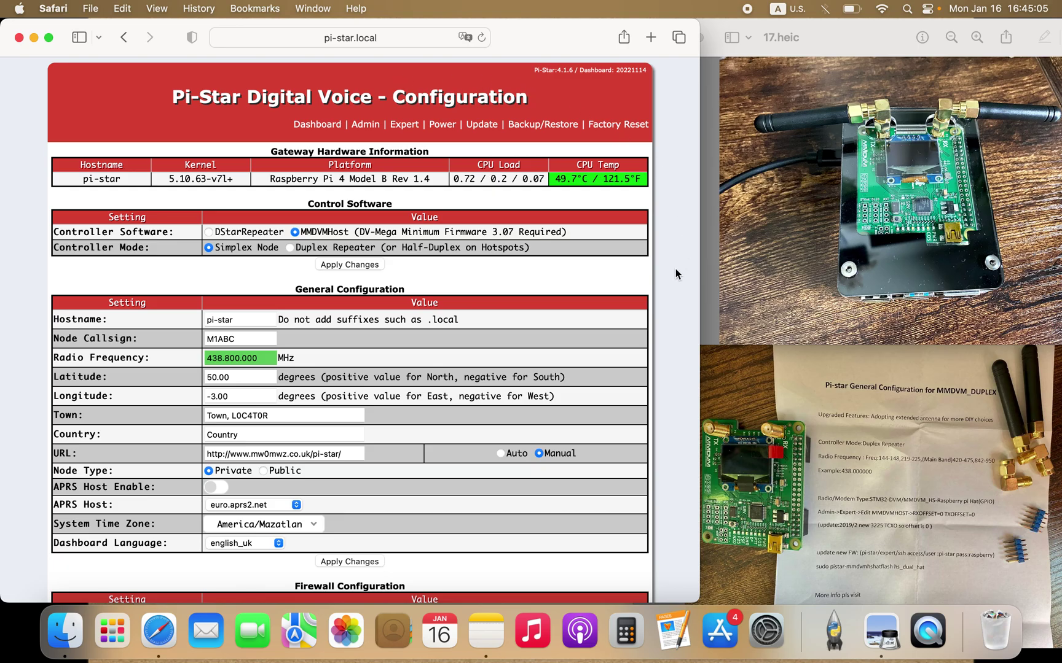
Switch Controller Mode to Duplex Repeater and apply the Control Software change.
{"action": "scroll", "coordinate": [675, 268], "scroll_direction": "down", "scroll_amount": 3}
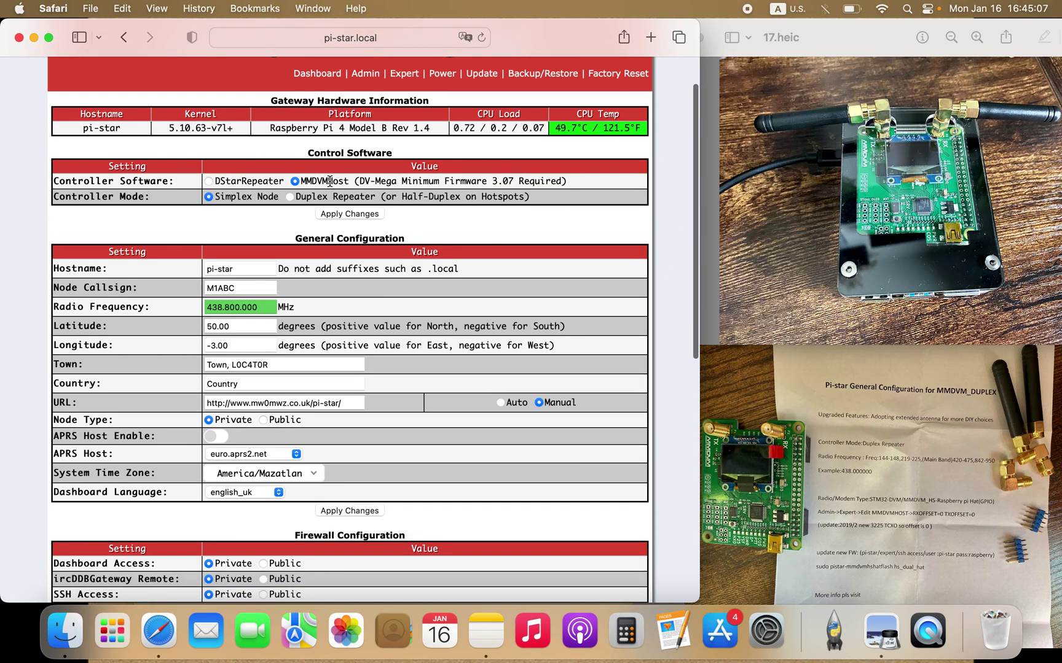
{"action": "left_click", "coordinate": [288, 197]}
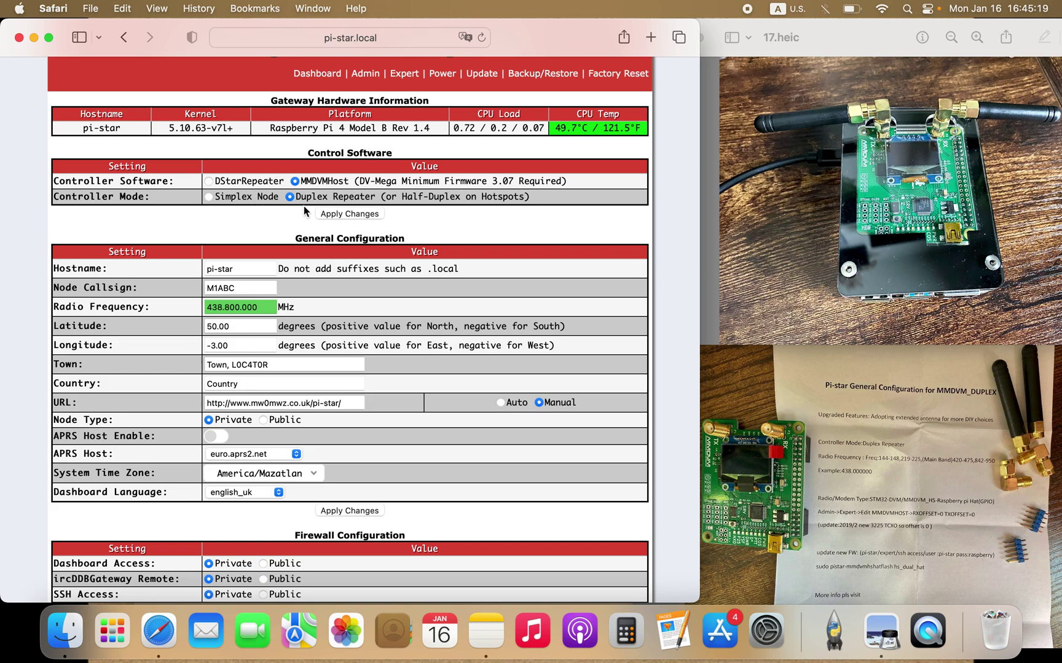
{"action": "left_click", "coordinate": [327, 215]}
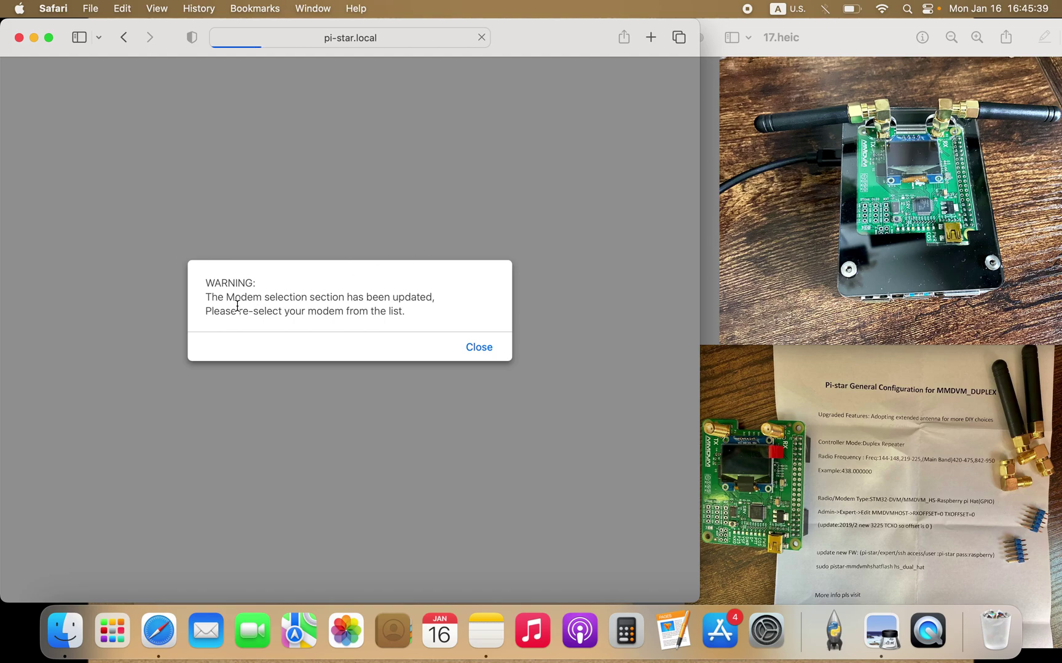
Dismiss the warning, enable YSF2DMR and YSF Mode, and choose OLED Type 3 display.
{"action": "left_click", "coordinate": [486, 348]}
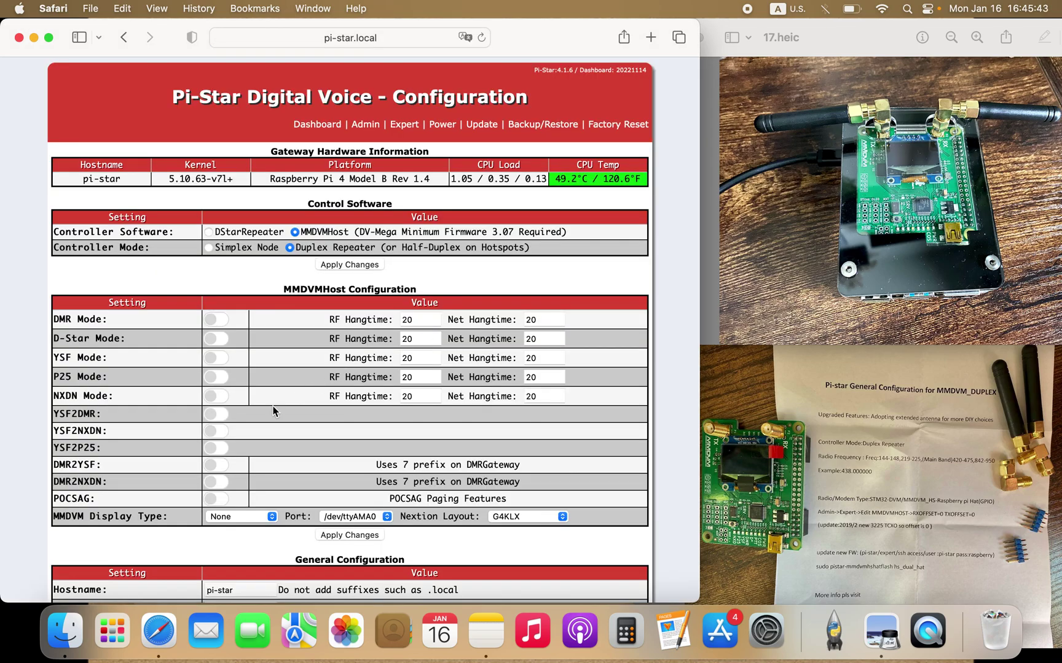
{"action": "scroll", "coordinate": [273, 406], "scroll_direction": "down", "scroll_amount": 5}
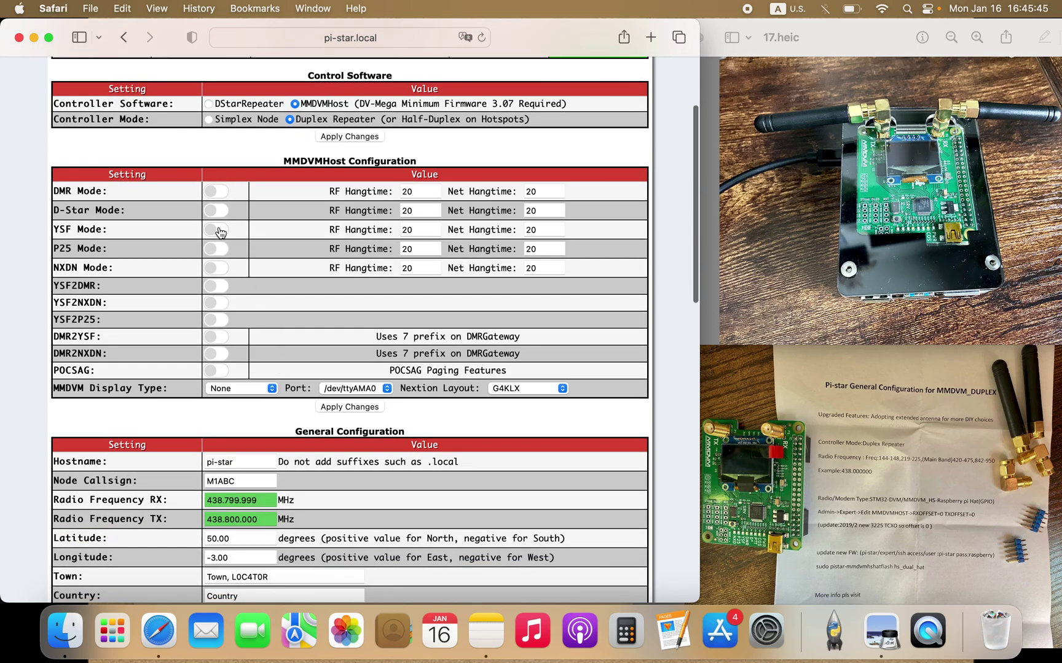
{"action": "left_click", "coordinate": [213, 286]}
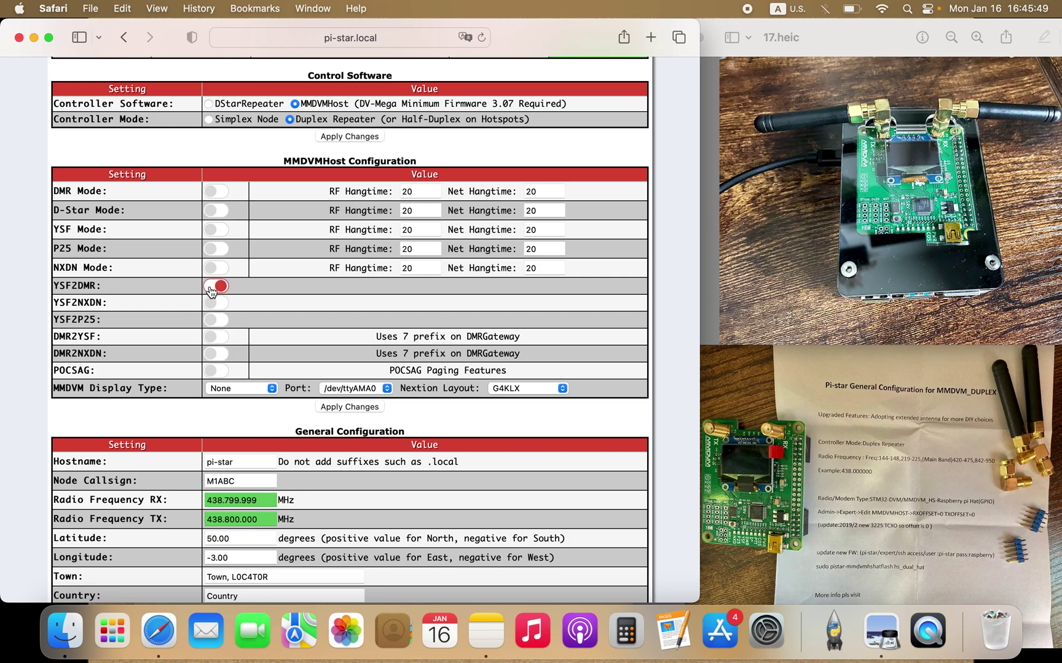
{"action": "left_click", "coordinate": [215, 230]}
{"action": "left_click", "coordinate": [272, 394]}
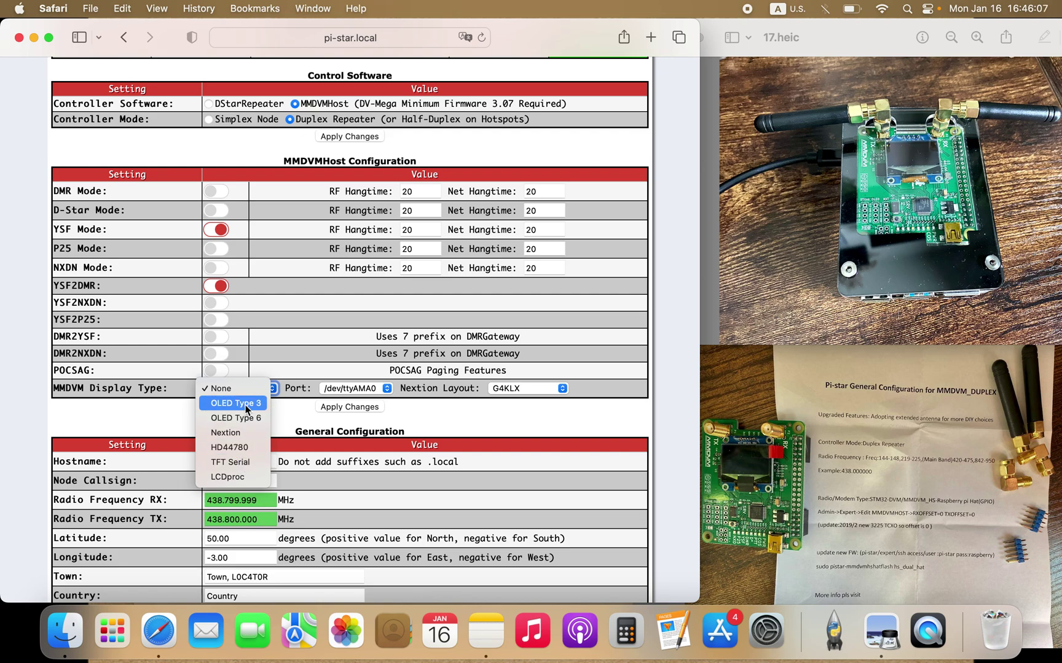
{"action": "left_click", "coordinate": [244, 403]}
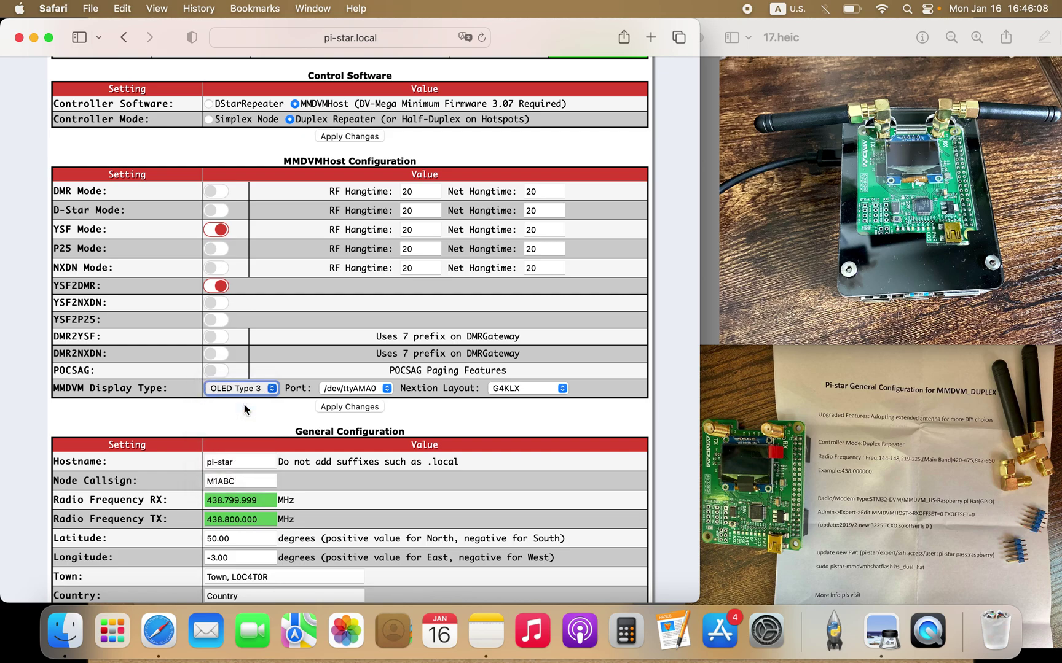
Apply the MMDVMHost Configuration, dismiss the modem warning, and scroll to General Configuration.
{"action": "left_click", "coordinate": [343, 407]}
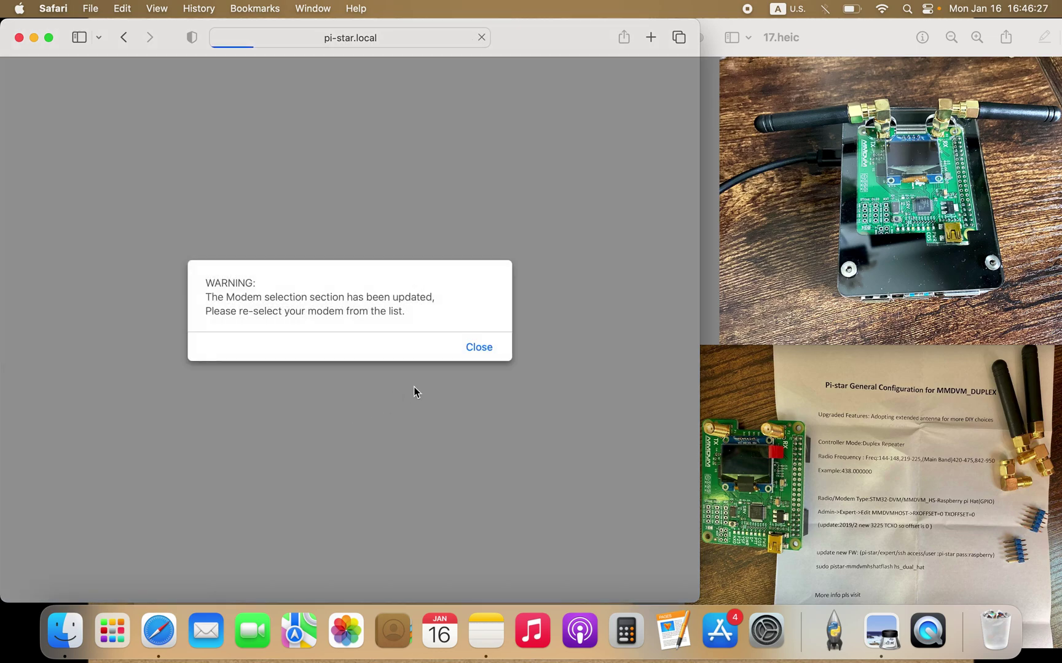
{"action": "left_click", "coordinate": [480, 348]}
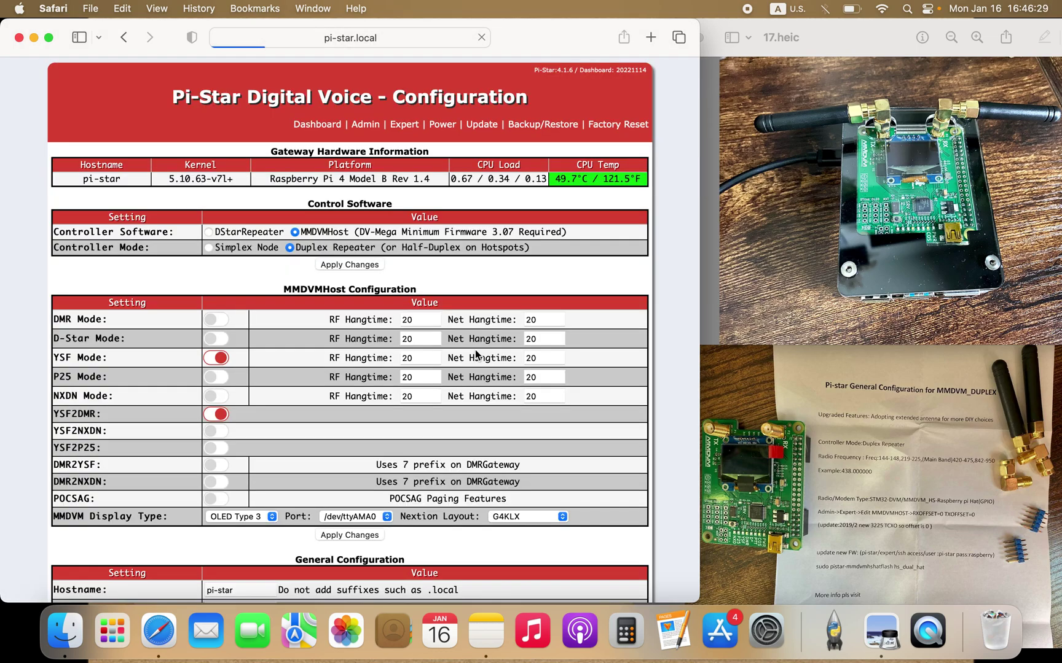
{"action": "scroll", "coordinate": [475, 355], "scroll_direction": "down", "scroll_amount": 10}
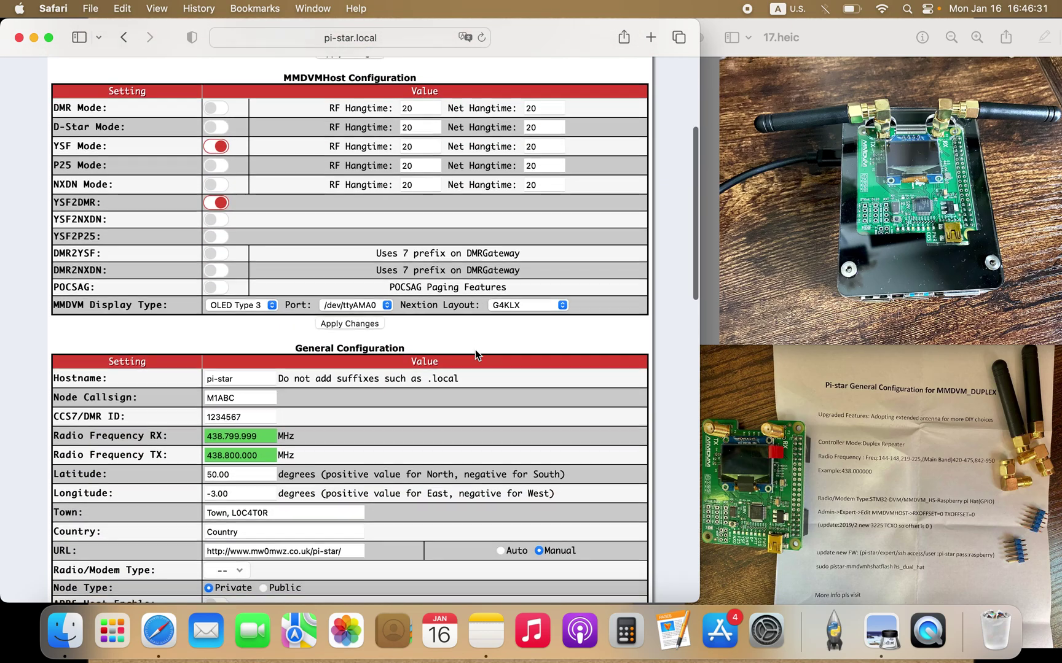
{"action": "scroll", "coordinate": [475, 349], "scroll_direction": "down", "scroll_amount": 1}
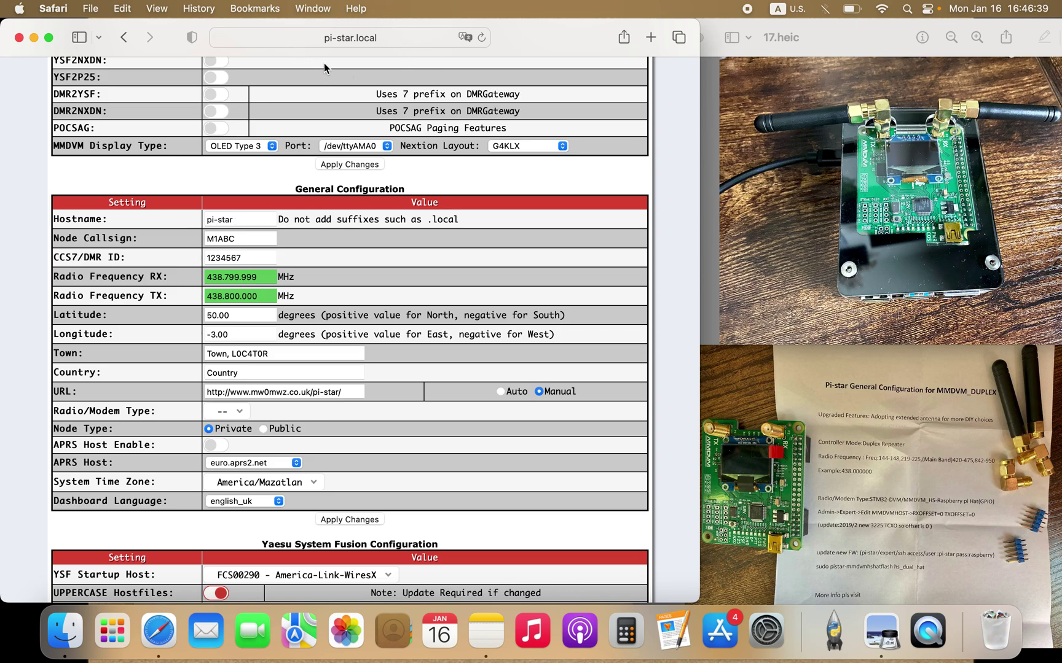
Replace the sample Node Callsign and CCS7/DMR ID with the operator's own values.
{"action": "left_click", "coordinate": [241, 239]}
{"action": "left_click_drag", "start_coordinate": [241, 240], "coordinate": [184, 242]}
{"action": "type", "text": "KJ"}
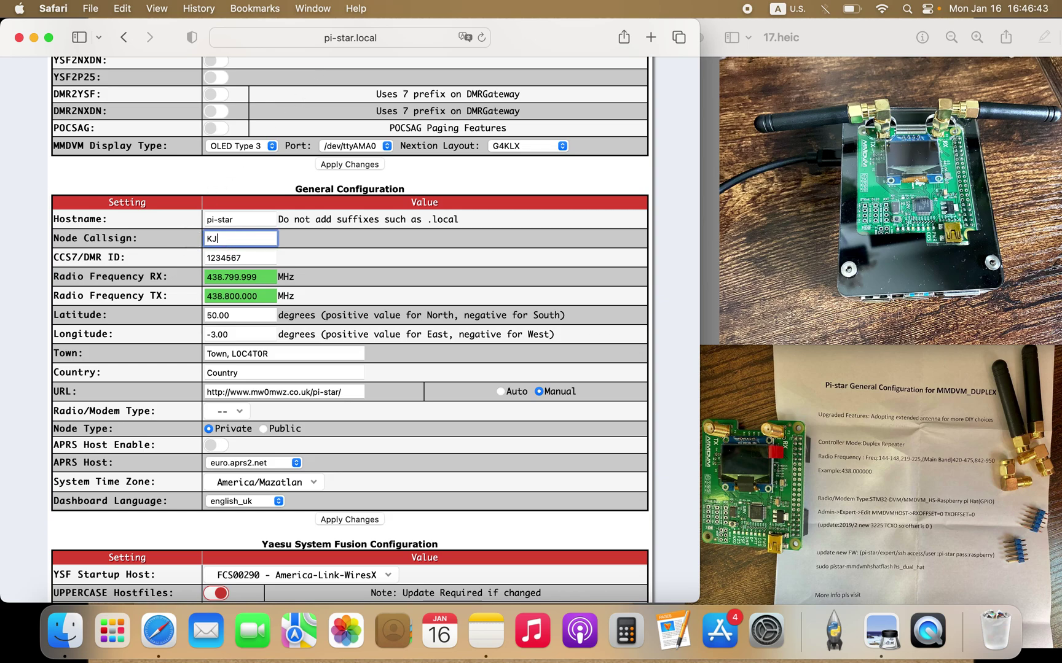
{"action": "type", "text": "7YDD"}
{"action": "left_click_drag", "start_coordinate": [261, 258], "coordinate": [164, 254]}
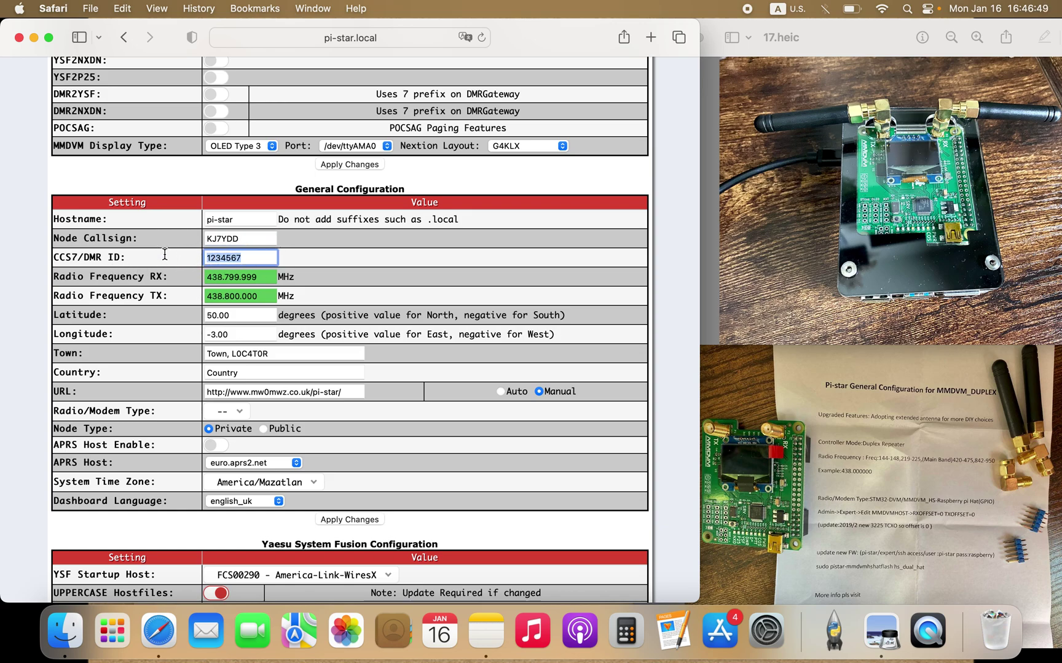
{"action": "type", "text": "31"}
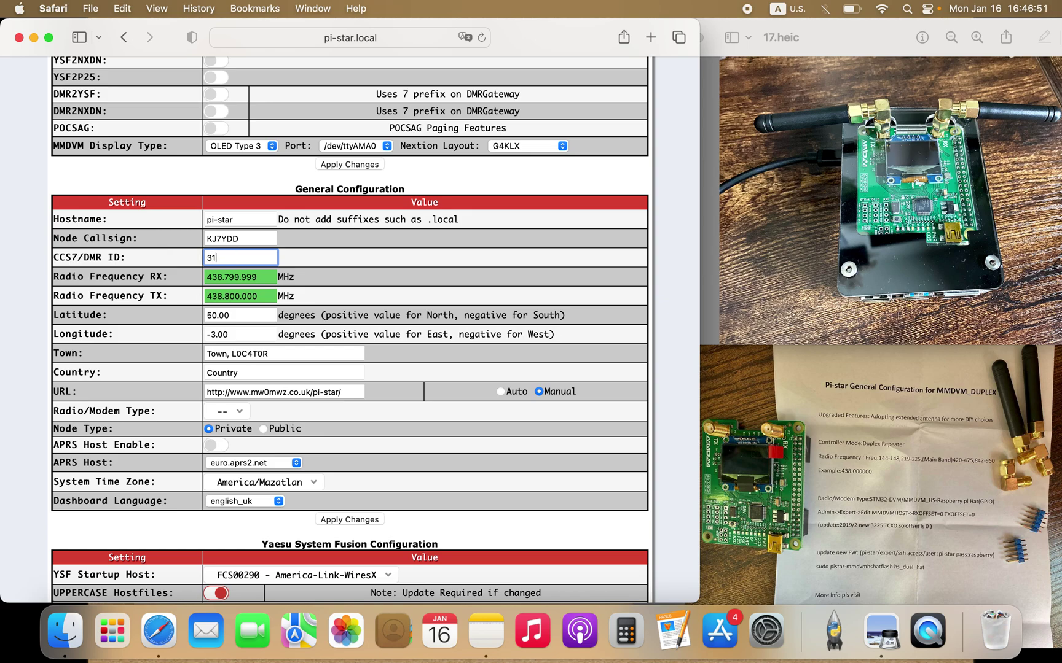
{"action": "type", "text": "82398"}
Change the Radio Frequency RX value to 434.000000 MHz.
{"action": "left_click", "coordinate": [263, 278]}
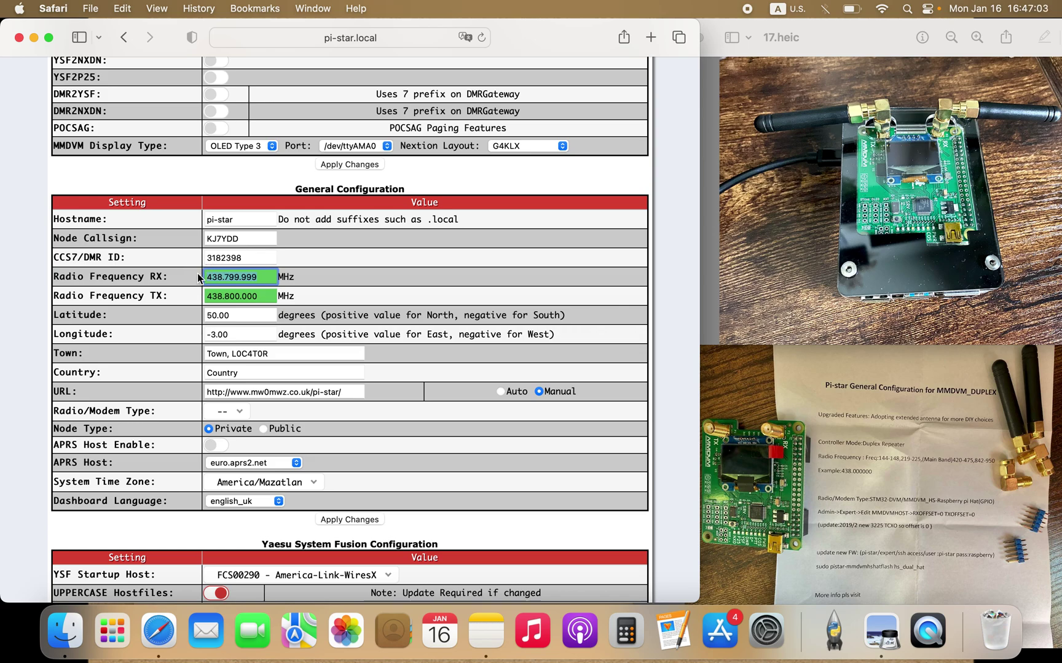
{"action": "key", "text": "BackSpace"}
{"action": "key", "text": "BackSpace"}
{"action": "key", "text": "BackSpace"}
{"action": "key", "text": "BackSpace"}
{"action": "key", "text": "BackSpace"}
{"action": "key", "text": "BackSpace"}
{"action": "key", "text": "BackSpace"}
{"action": "key", "text": "BackSpace"}
{"action": "key", "text": "BackSpace"}
{"action": "type", "text": "4"}
{"action": "type", "text": ".0000"}
{"action": "key", "text": "BackSpace"}
Finish the RX value and set Radio Frequency TX to 428.000.000 MHz.
{"action": "type", "text": ".000"}
{"action": "left_click", "coordinate": [253, 296]}
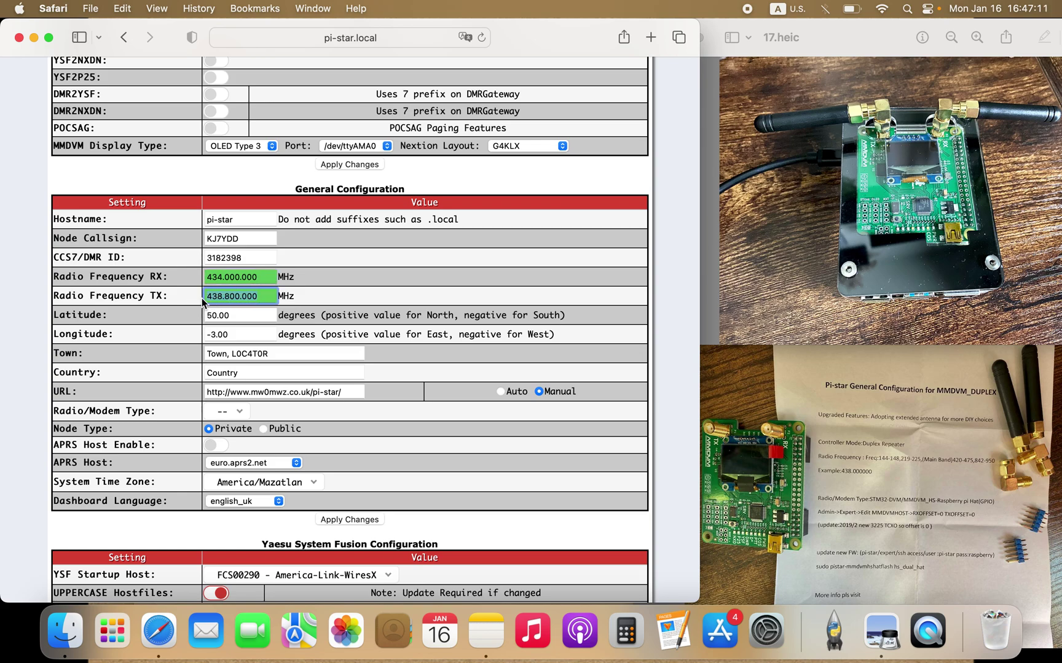
{"action": "type", "text": "42"}
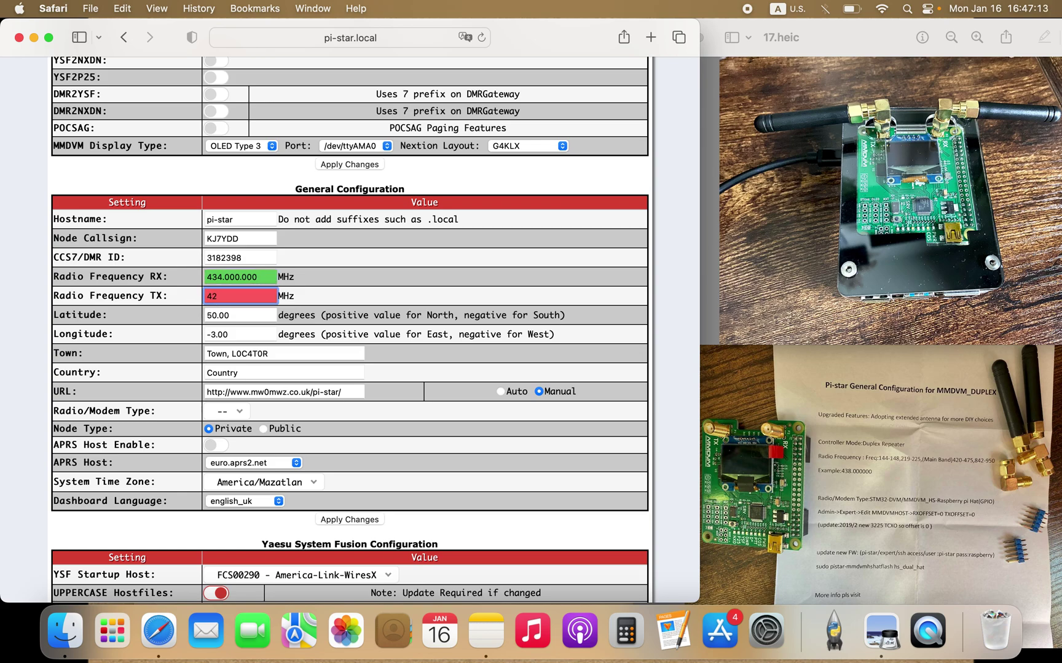
{"action": "type", "text": "8.000.000"}
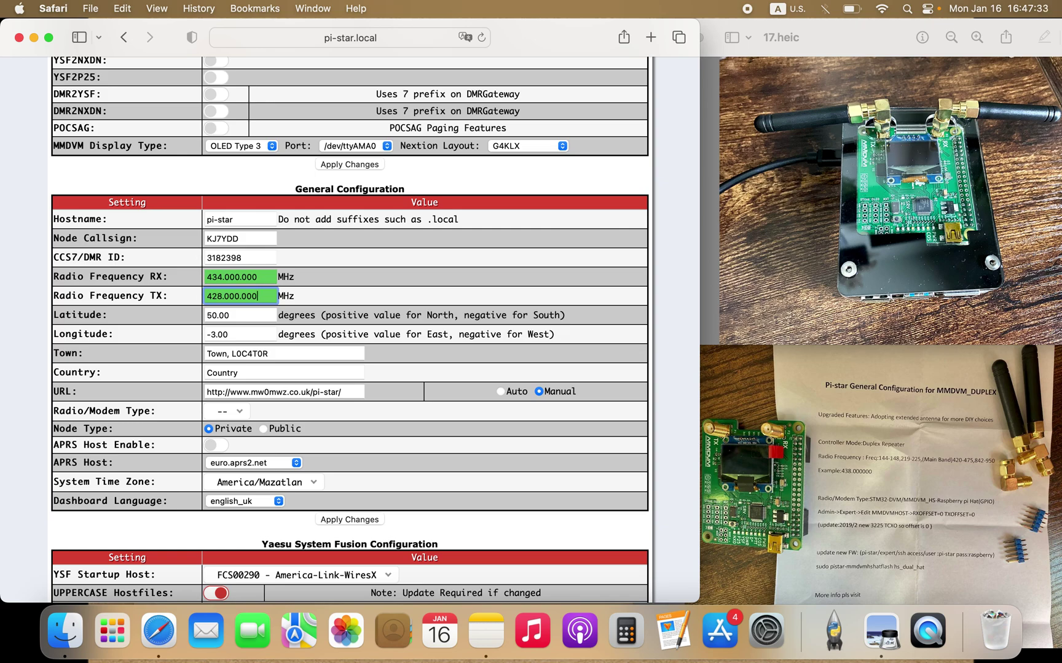
{"action": "left_click", "coordinate": [244, 316]}
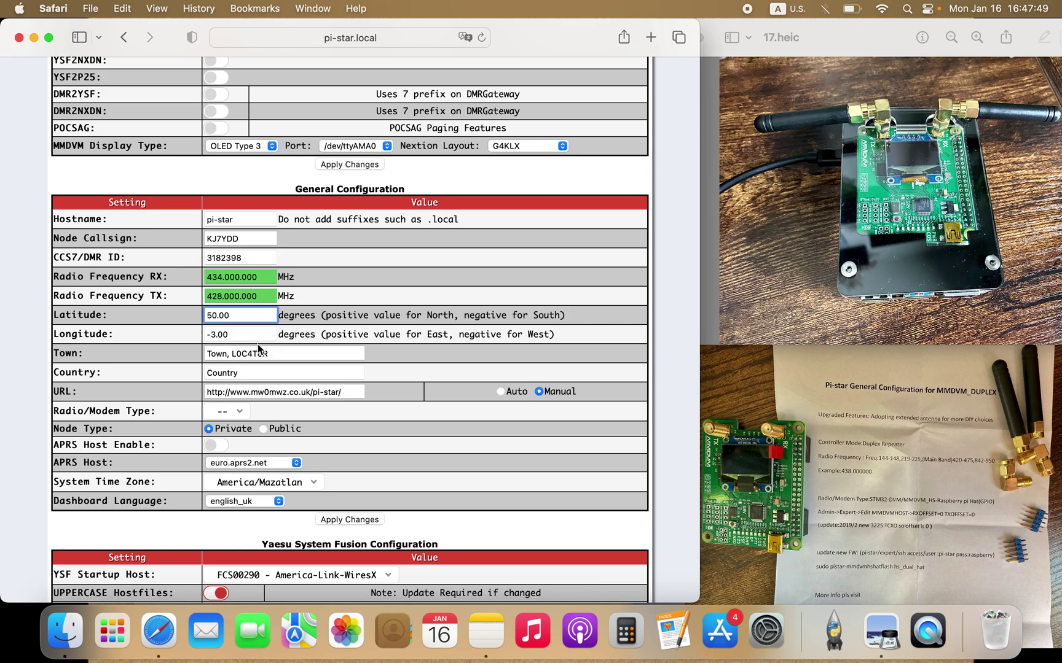
Enter latitude 47.00, longitude -114.00, town Dixon, MT and country USA.
{"action": "scroll", "coordinate": [258, 347], "scroll_direction": "down", "scroll_amount": 2}
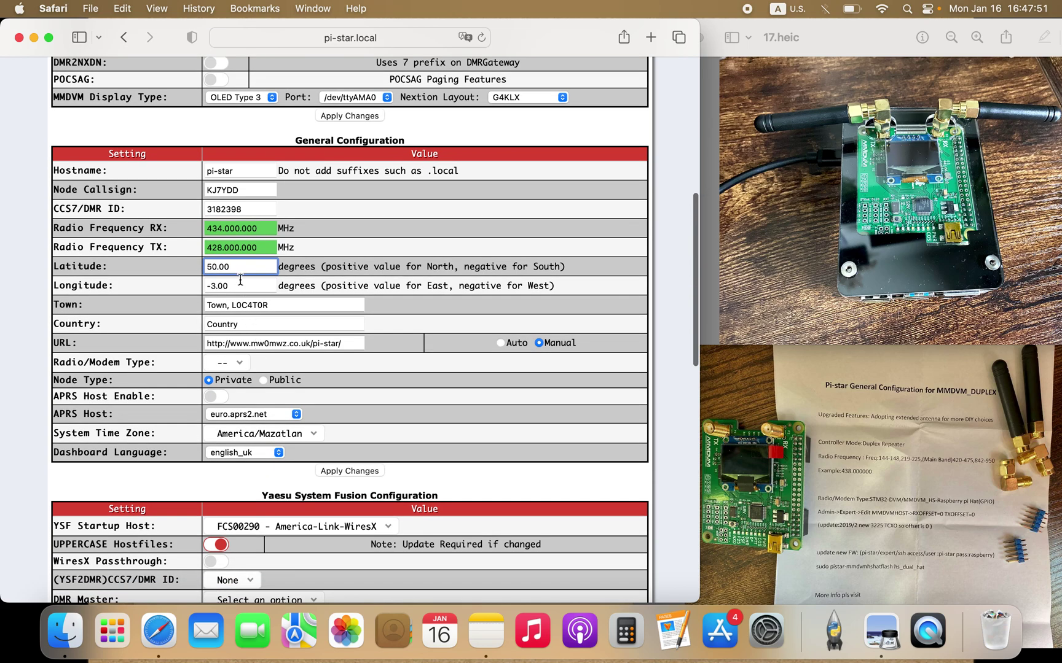
{"action": "left_click_drag", "start_coordinate": [235, 268], "coordinate": [181, 269]}
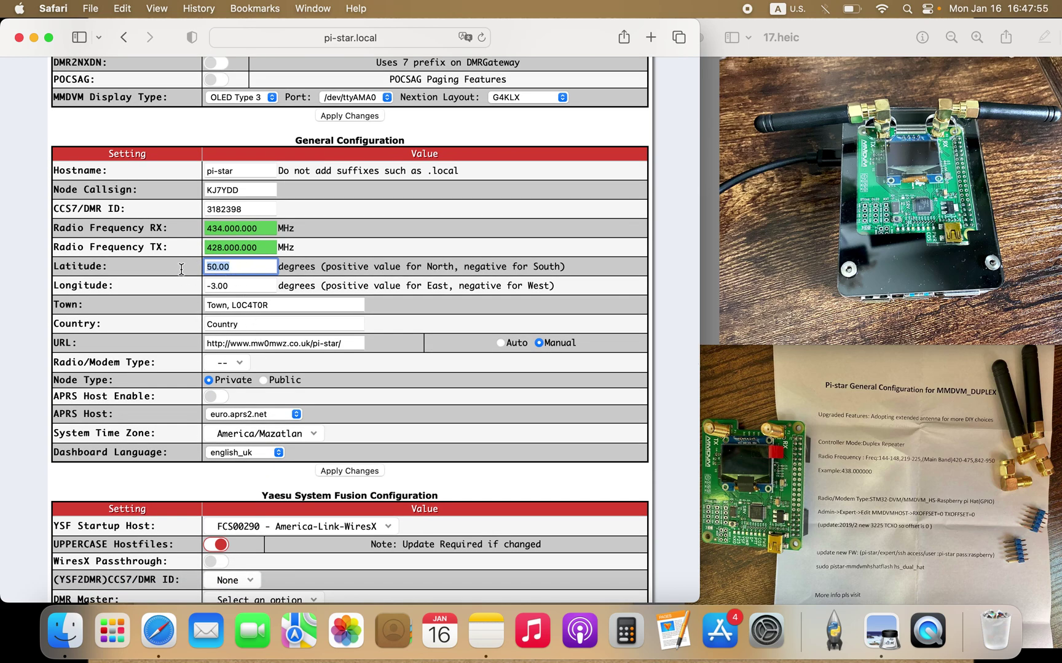
{"action": "type", "text": "47.00"}
{"action": "left_click_drag", "start_coordinate": [239, 283], "coordinate": [188, 285]}
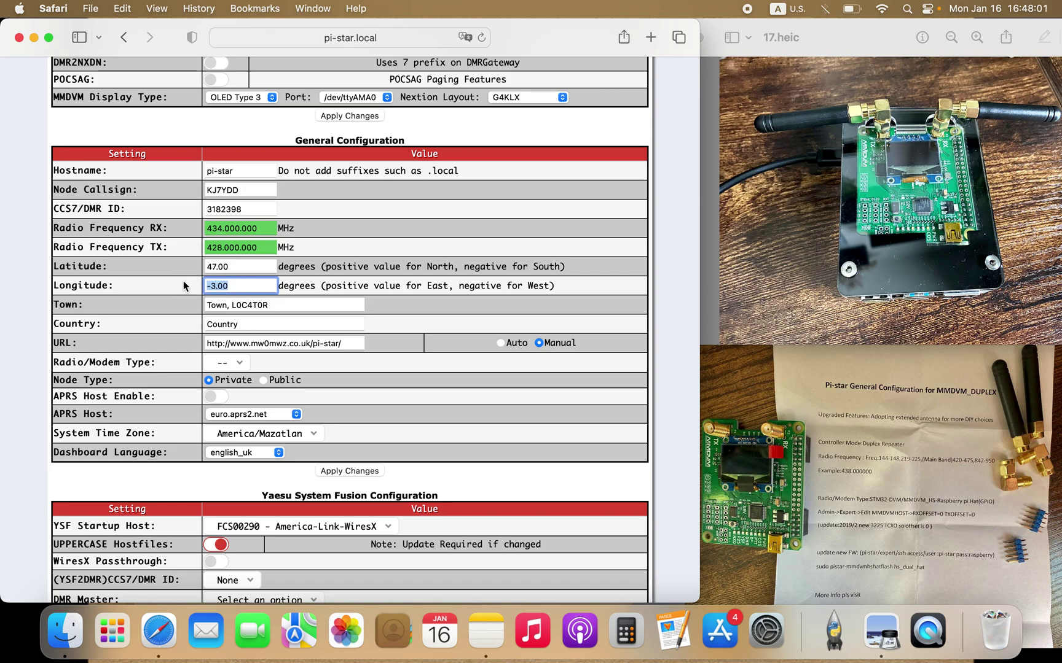
{"action": "type", "text": "-114.00"}
{"action": "left_click_drag", "start_coordinate": [280, 308], "coordinate": [178, 305]}
{"action": "type", "text": "D"}
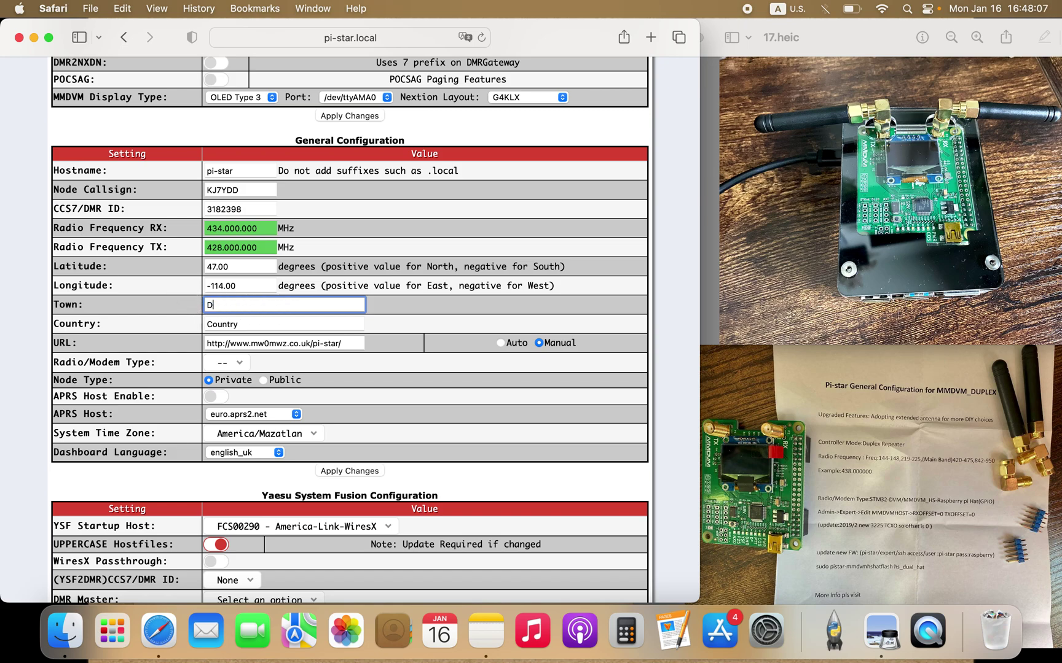
{"action": "type", "text": "ixon, MT"}
{"action": "left_click_drag", "start_coordinate": [256, 327], "coordinate": [186, 327]}
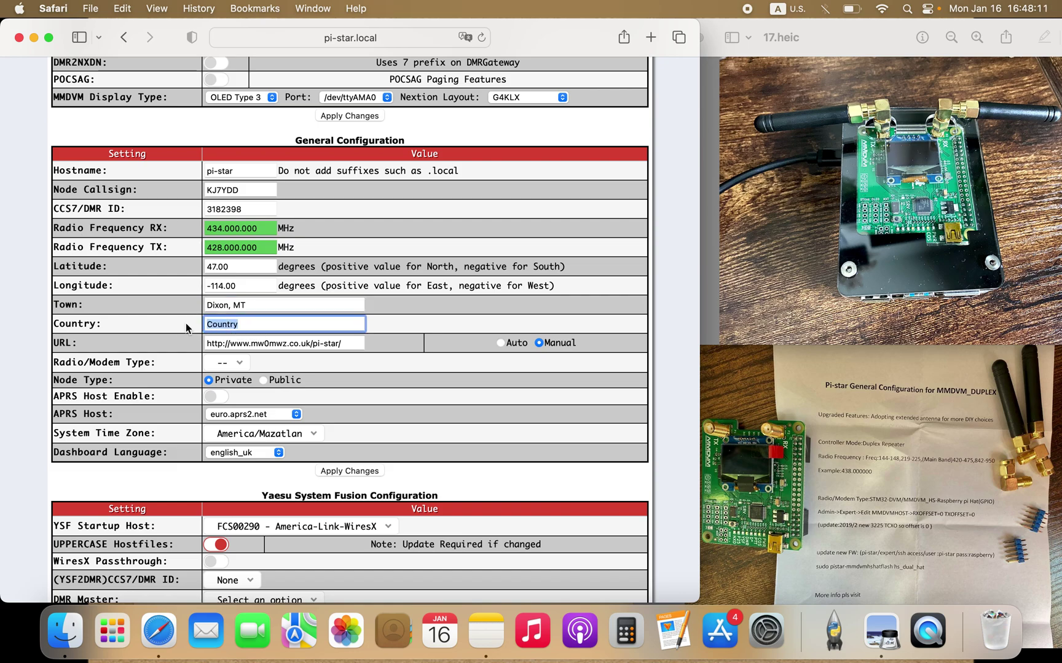
{"action": "type", "text": "USA"}
{"action": "scroll", "coordinate": [409, 342], "scroll_direction": "down", "scroll_amount": 3}
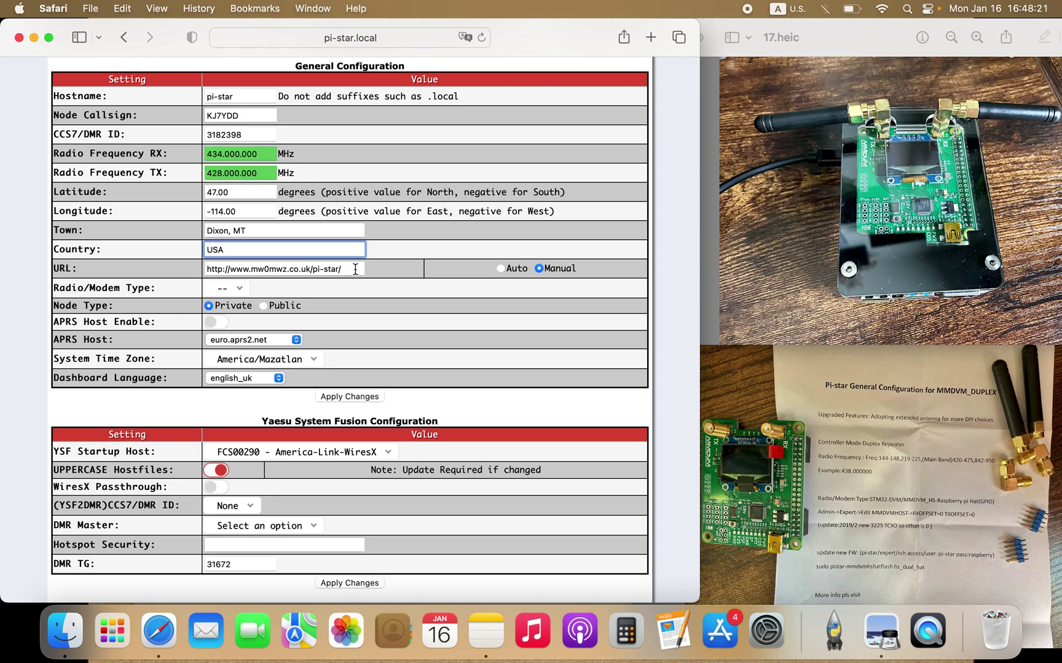
Choose MMDVM_HS_Dual_Hat (DB9MAT, DF2ET & DO7EN) for Pi (GPIO) as the Radio/Modem Type.
{"action": "left_click", "coordinate": [247, 293]}
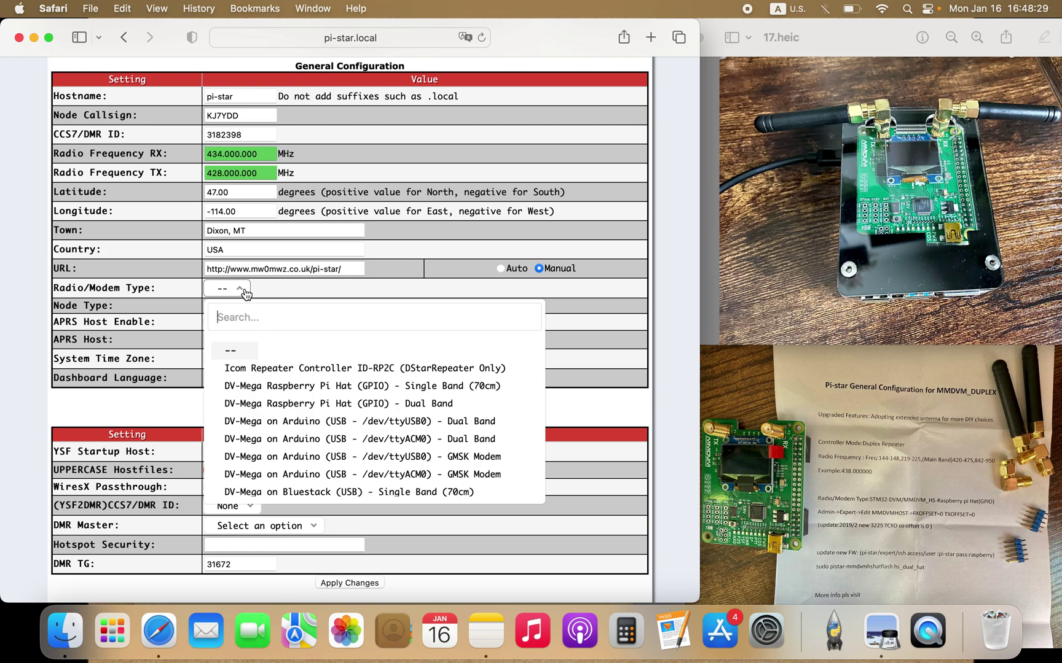
{"action": "scroll", "coordinate": [356, 423], "scroll_direction": "down", "scroll_amount": 10}
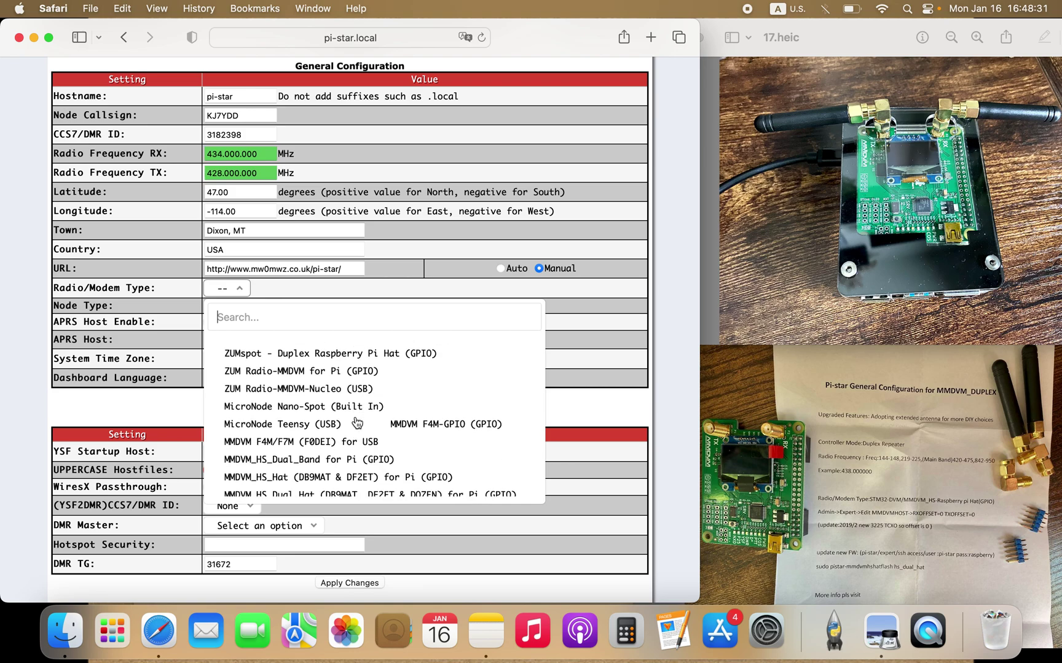
{"action": "scroll", "coordinate": [356, 422], "scroll_direction": "down", "scroll_amount": 5}
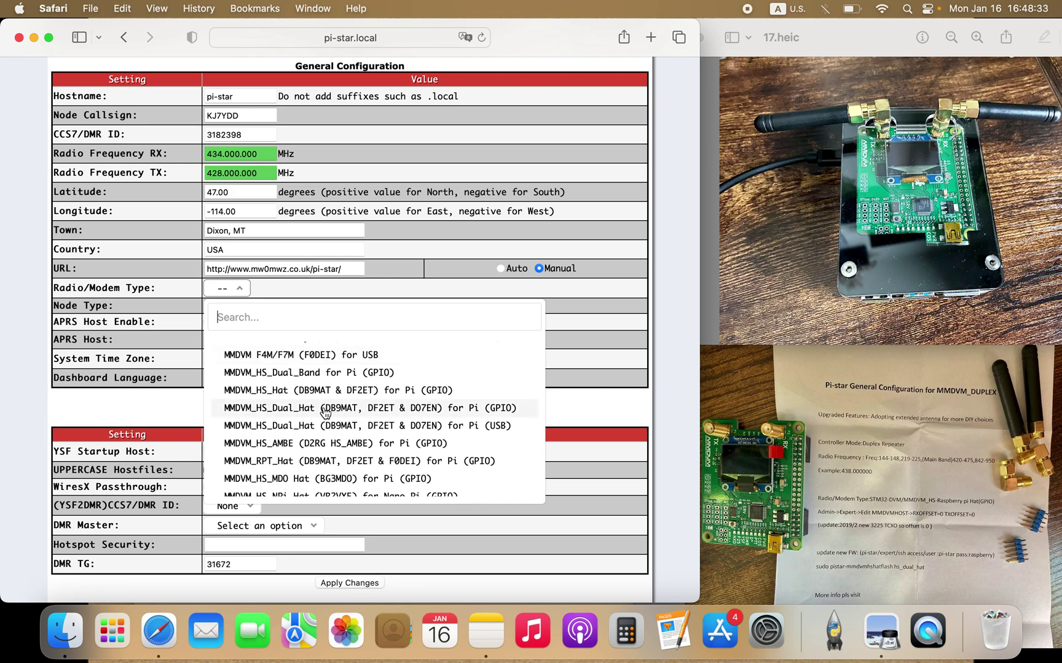
{"action": "scroll", "coordinate": [301, 437], "scroll_direction": "down", "scroll_amount": 3}
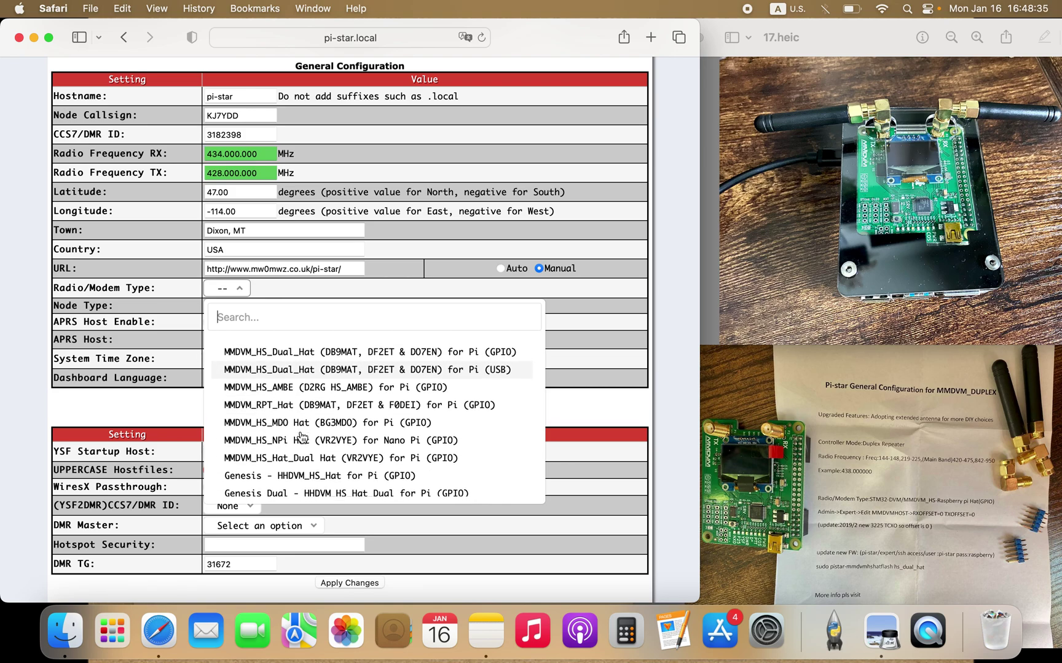
{"action": "scroll", "coordinate": [303, 433], "scroll_direction": "up", "scroll_amount": 2}
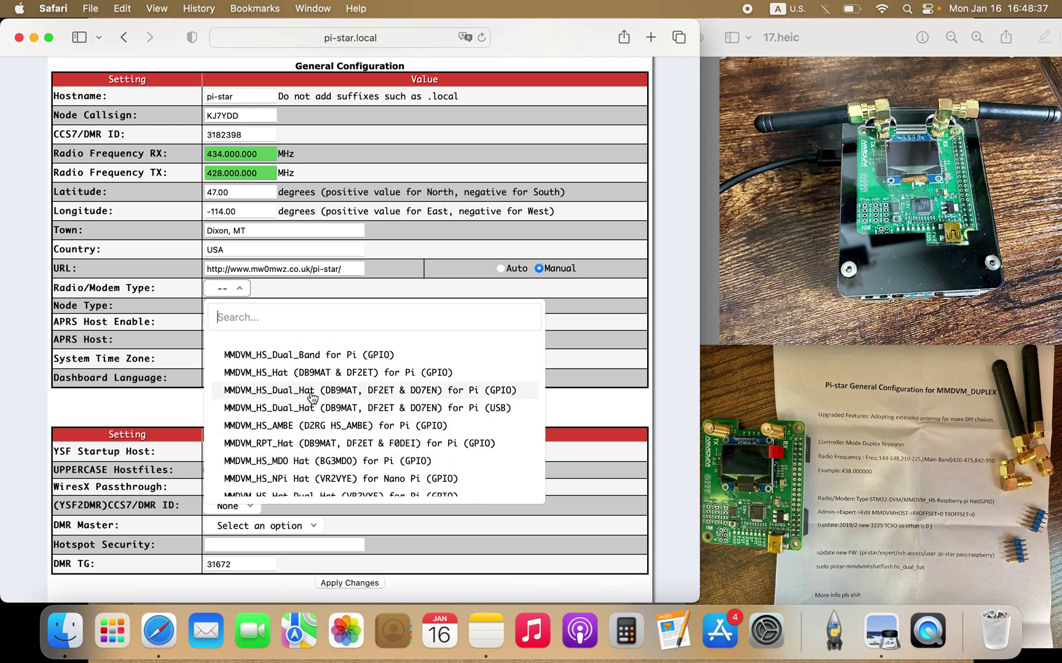
{"action": "left_click", "coordinate": [487, 391]}
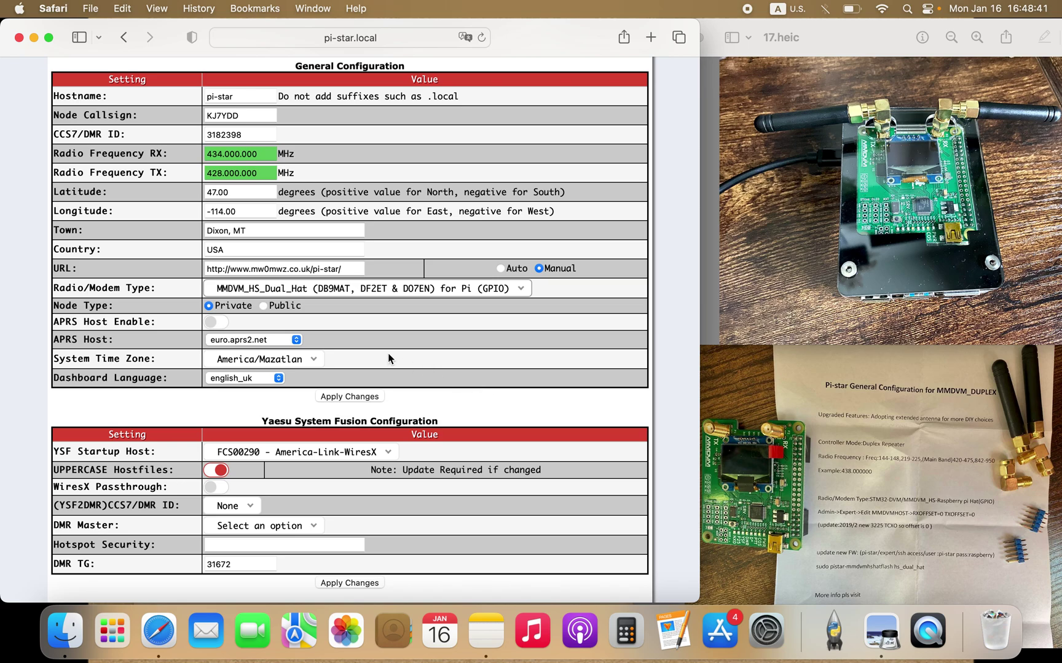
{"action": "mouse_move", "coordinate": [136, 327]}
Pick noam.aprs2.net APRS host and english_us dashboard language, then apply General Configuration.
{"action": "left_click", "coordinate": [260, 341]}
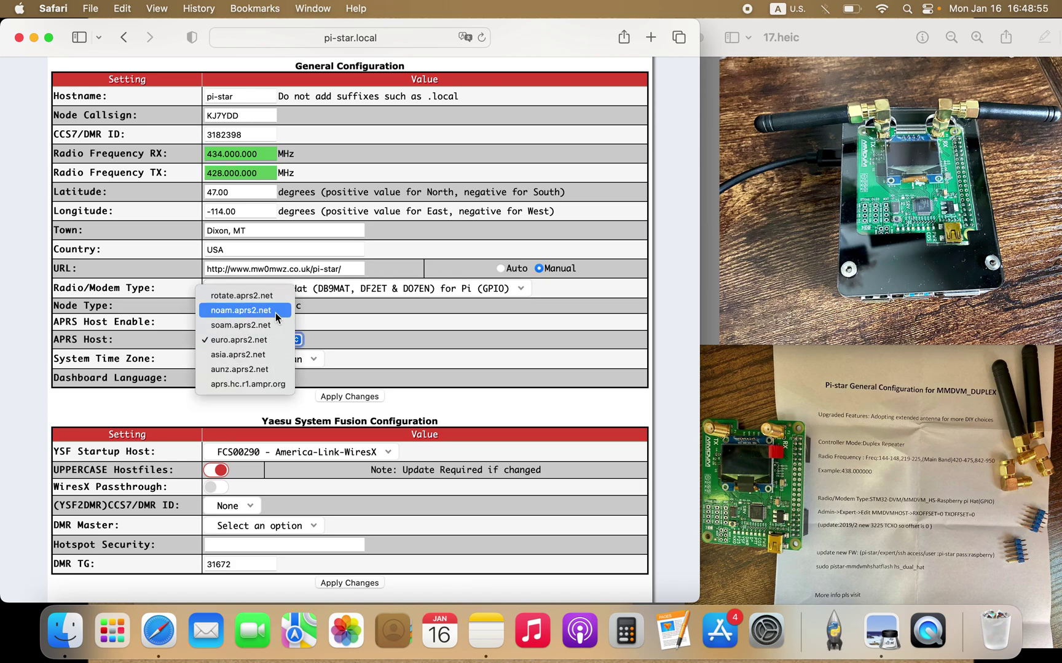
{"action": "left_click", "coordinate": [235, 311]}
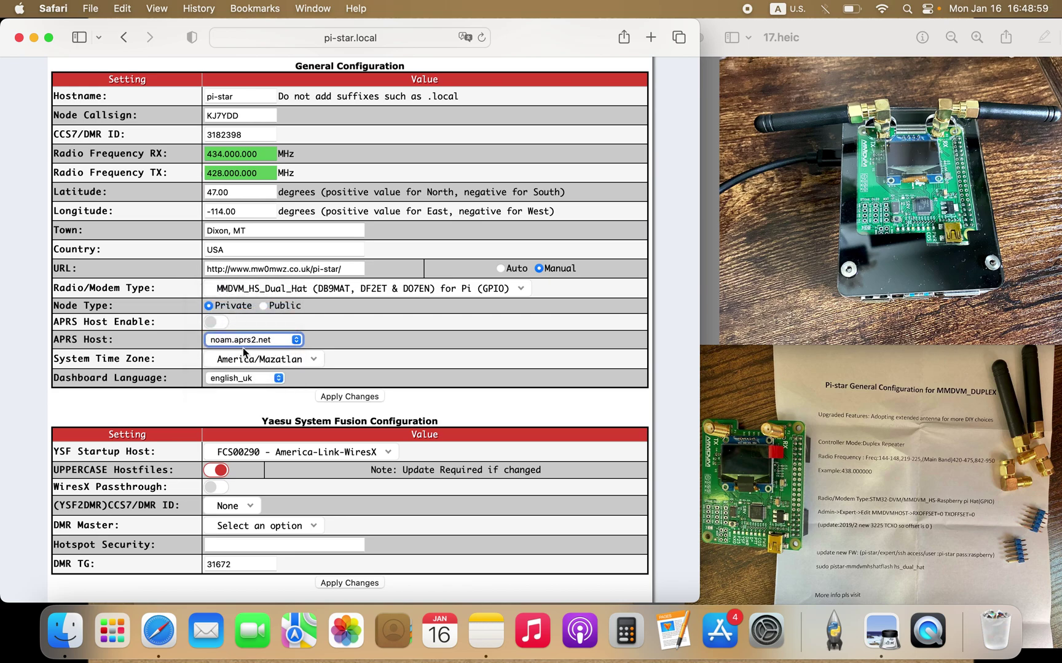
{"action": "left_click", "coordinate": [229, 380]}
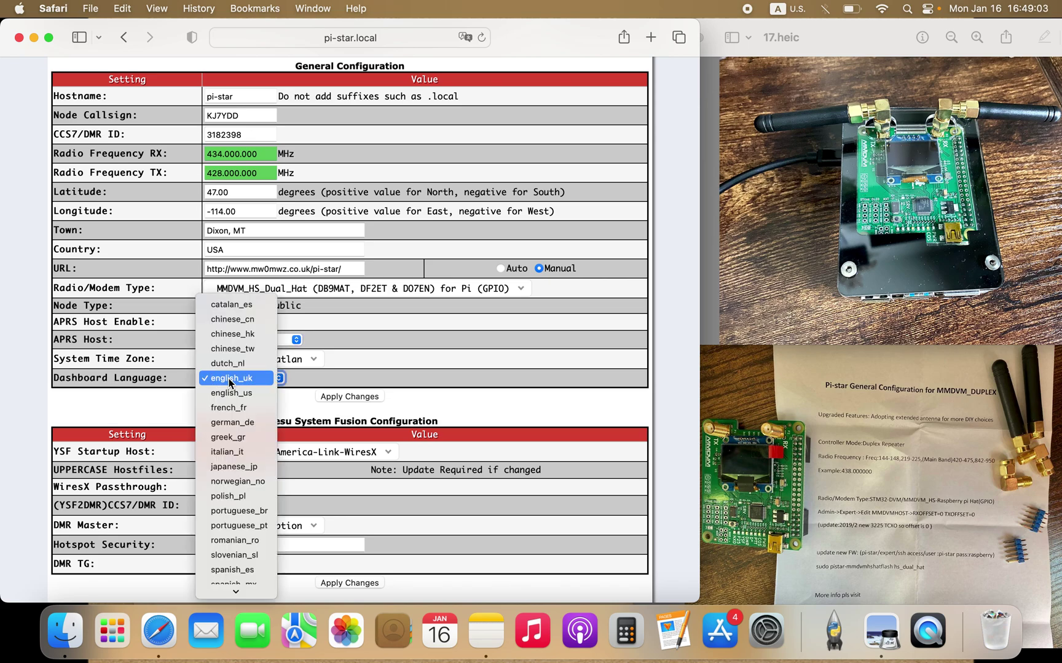
{"action": "left_click", "coordinate": [236, 393]}
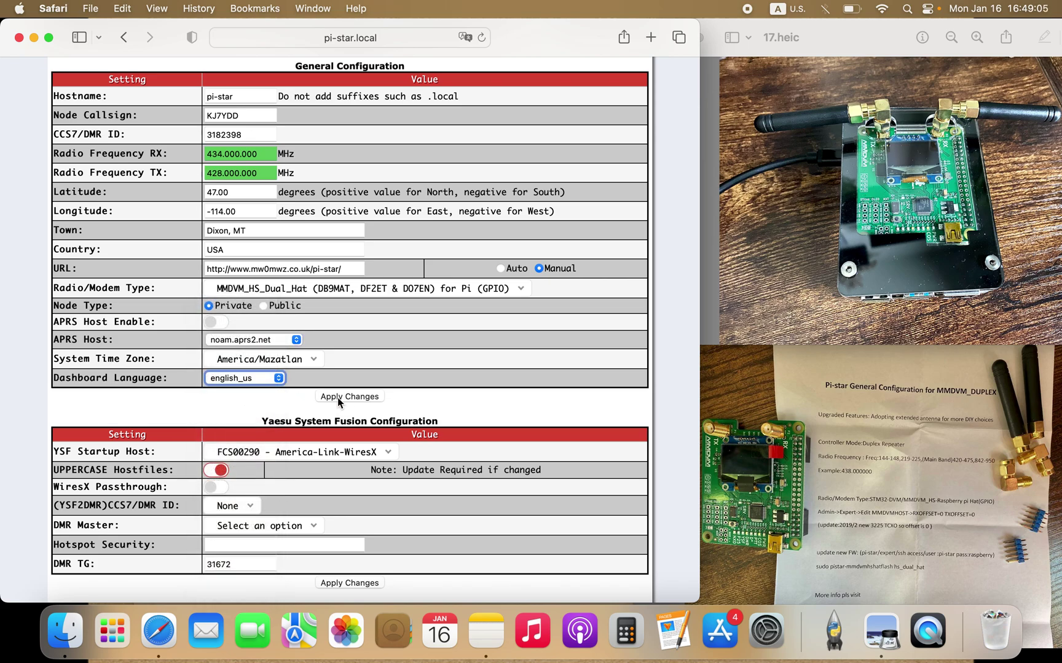
{"action": "left_click", "coordinate": [356, 399]}
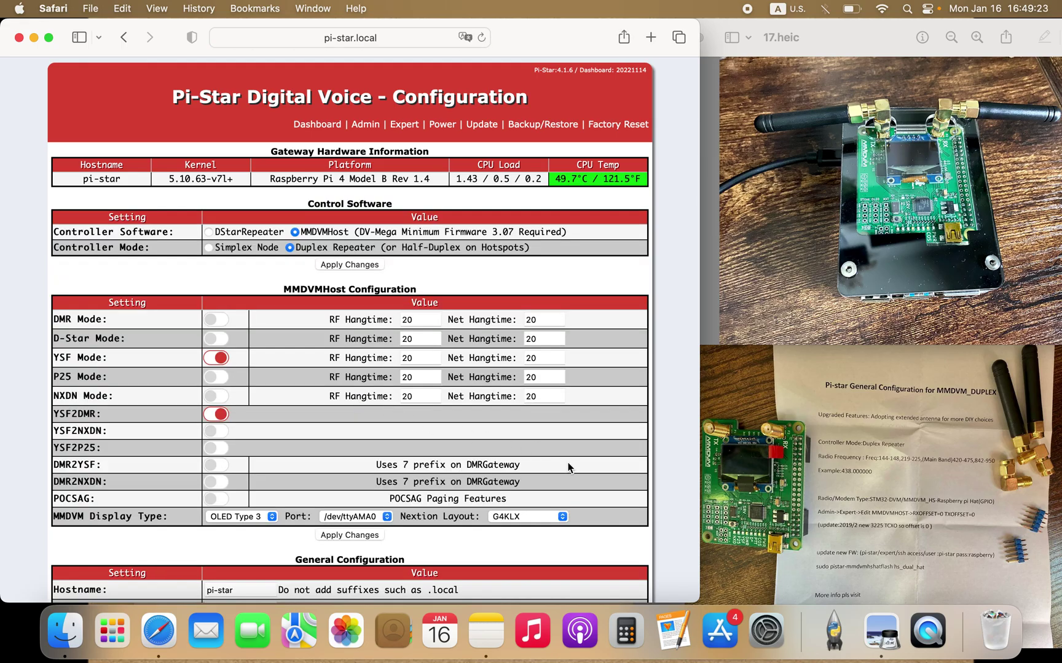
Set YSF Startup Host to YSF00002 - Link YSF2DMR and enable WiresX Passthrough.
{"action": "scroll", "coordinate": [569, 467], "scroll_direction": "down", "scroll_amount": 1}
{"action": "scroll", "coordinate": [569, 467], "scroll_direction": "down", "scroll_amount": 10}
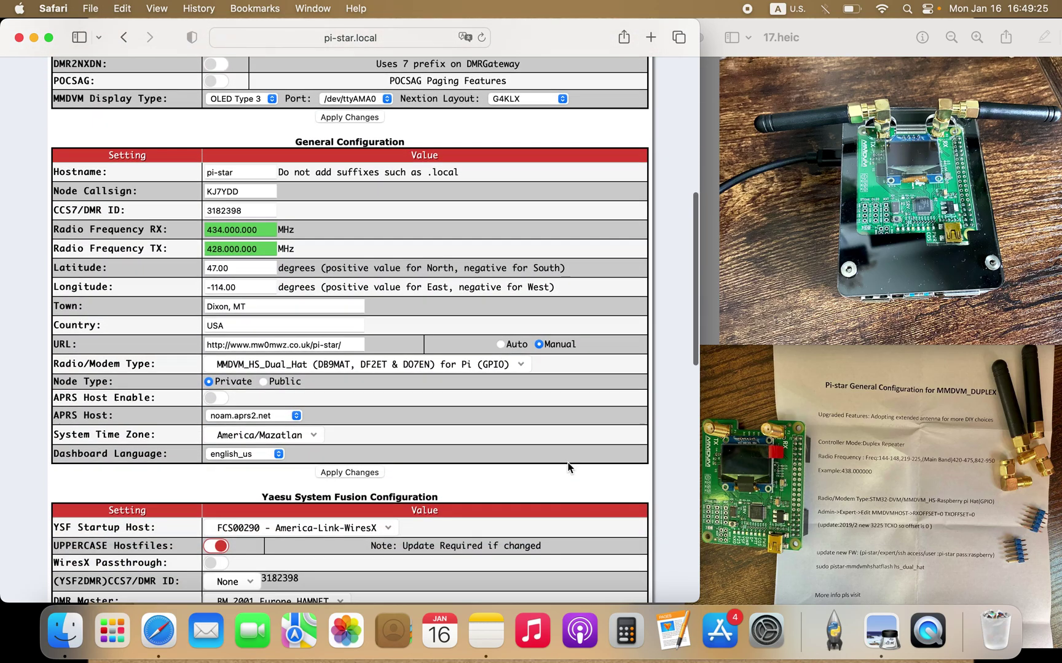
{"action": "scroll", "coordinate": [568, 467], "scroll_direction": "down", "scroll_amount": 5}
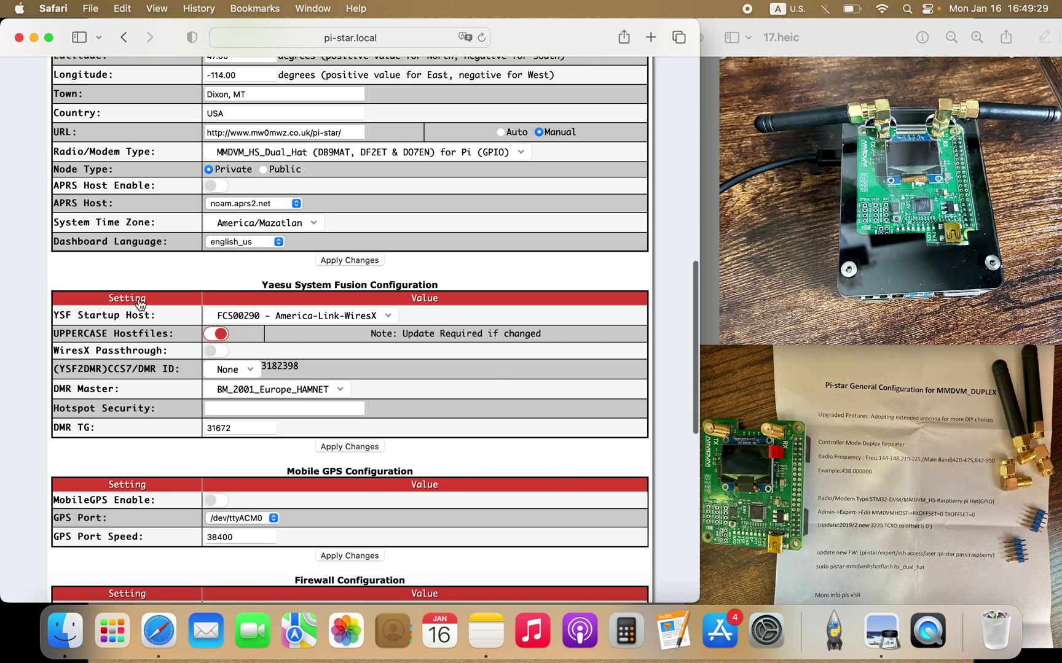
{"action": "scroll", "coordinate": [556, 412], "scroll_direction": "down", "scroll_amount": 2}
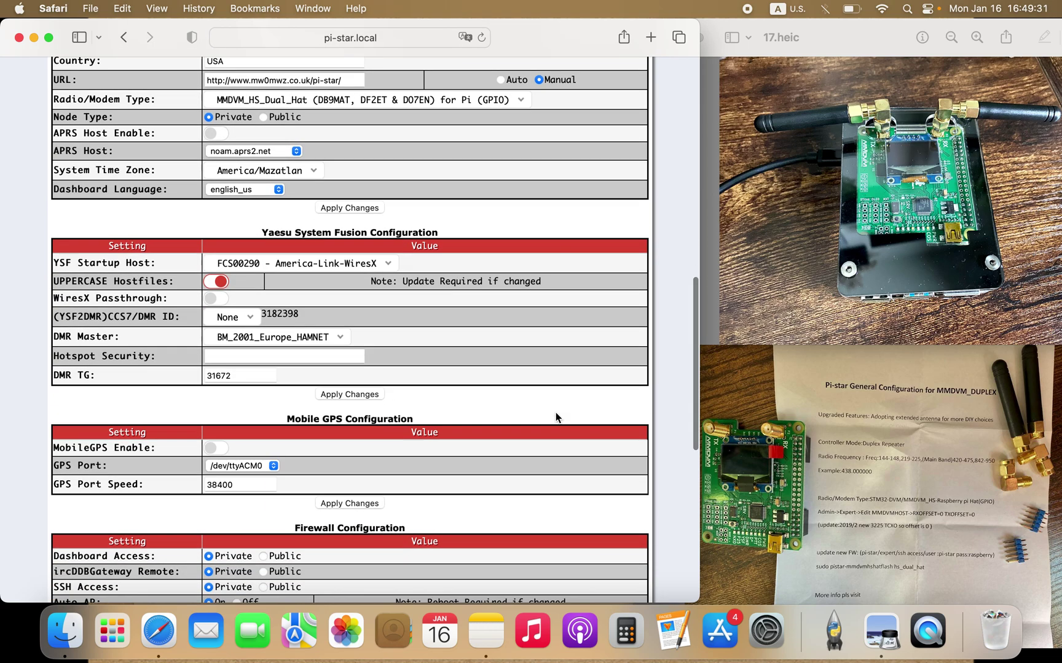
{"action": "left_click", "coordinate": [388, 266]}
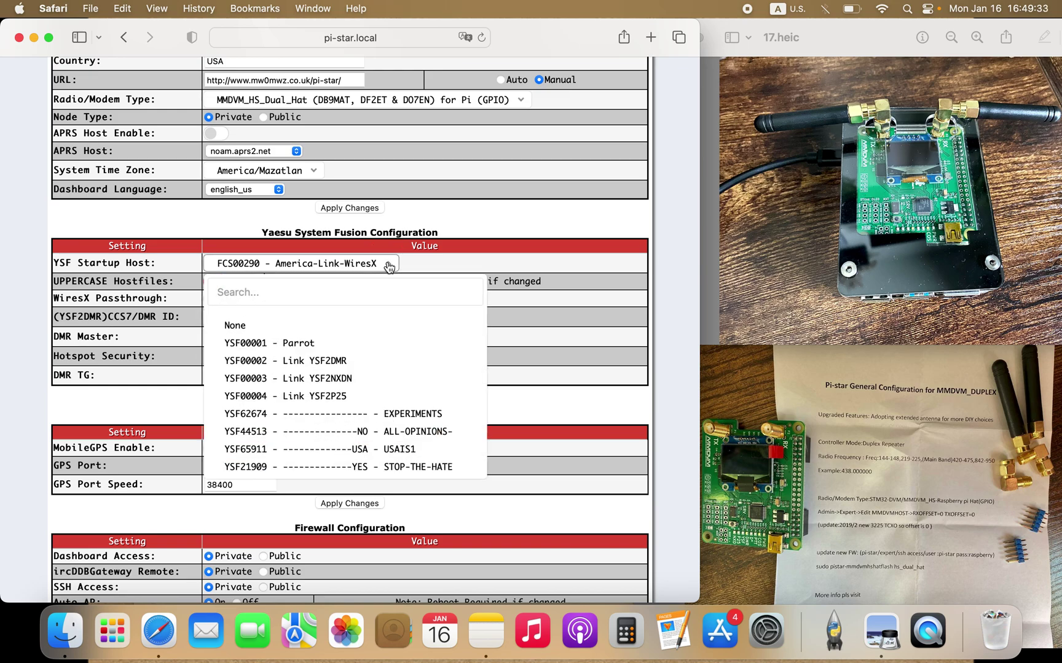
{"action": "left_click", "coordinate": [325, 359]}
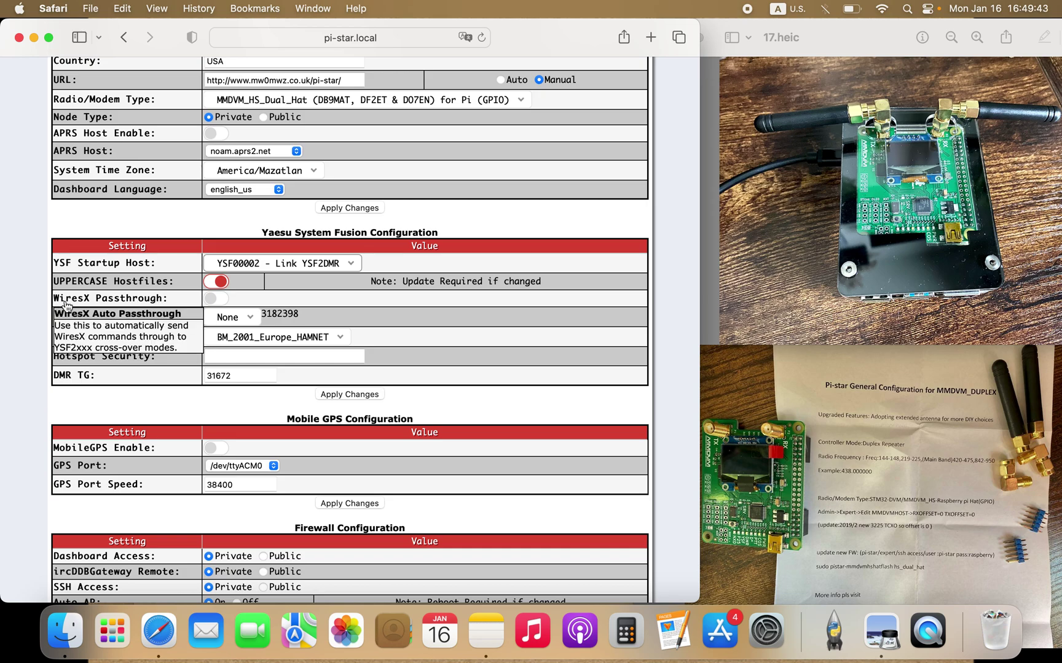
{"action": "left_click", "coordinate": [221, 300]}
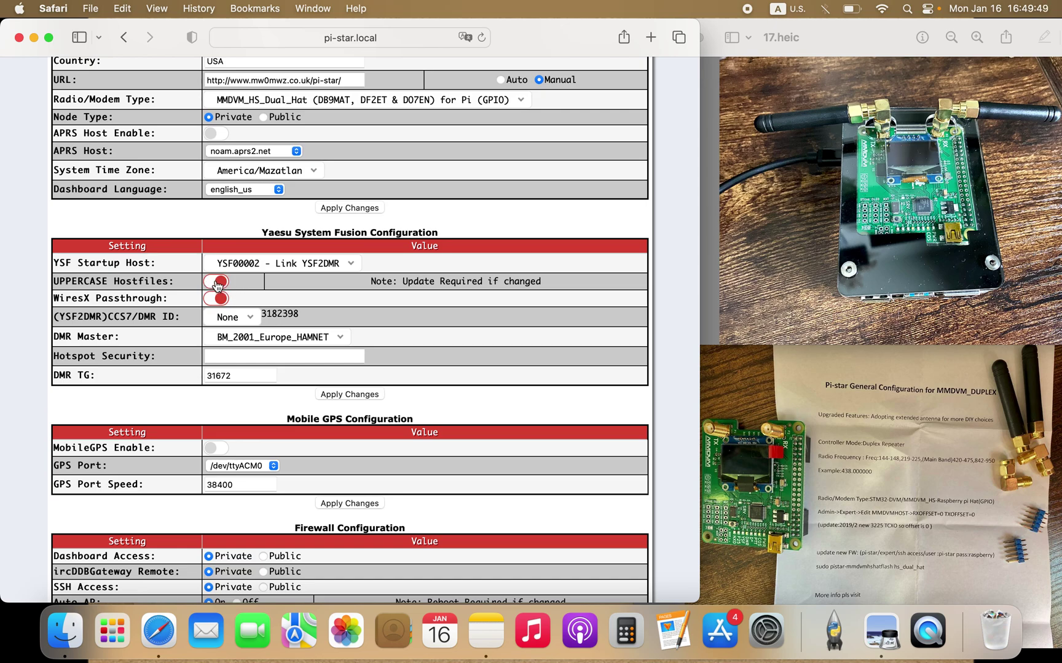
{"action": "mouse_move", "coordinate": [170, 284]}
Select BM_3102_United_States as DMR Master and focus the Hotspot Security field.
{"action": "mouse_move", "coordinate": [102, 340]}
{"action": "left_click", "coordinate": [315, 343]}
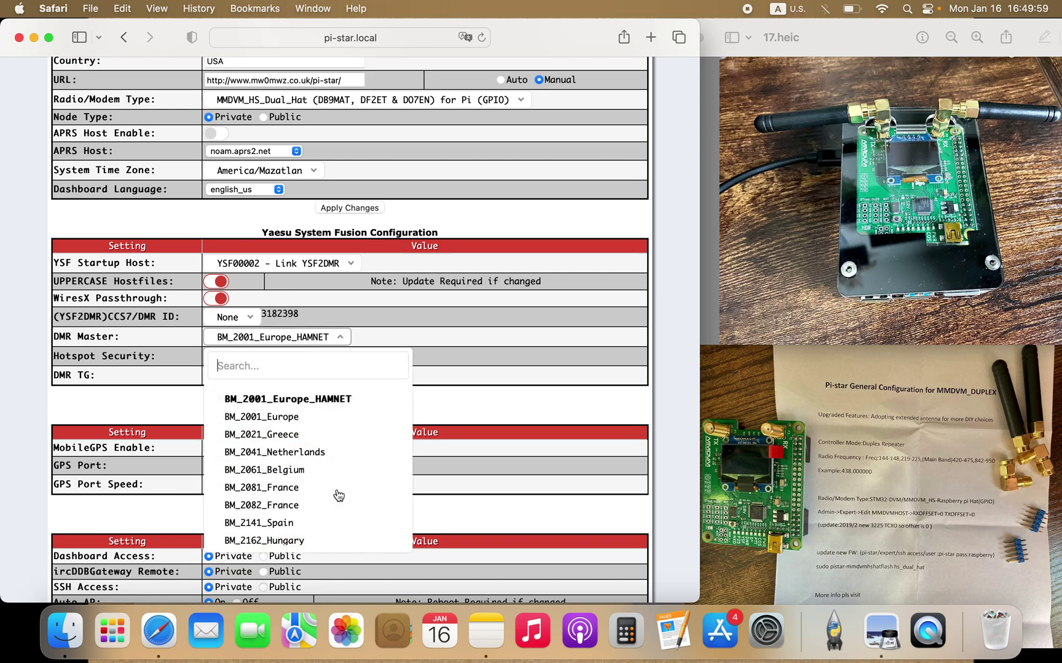
{"action": "scroll", "coordinate": [334, 493], "scroll_direction": "down", "scroll_amount": 10}
{"action": "scroll", "coordinate": [337, 495], "scroll_direction": "down", "scroll_amount": 5}
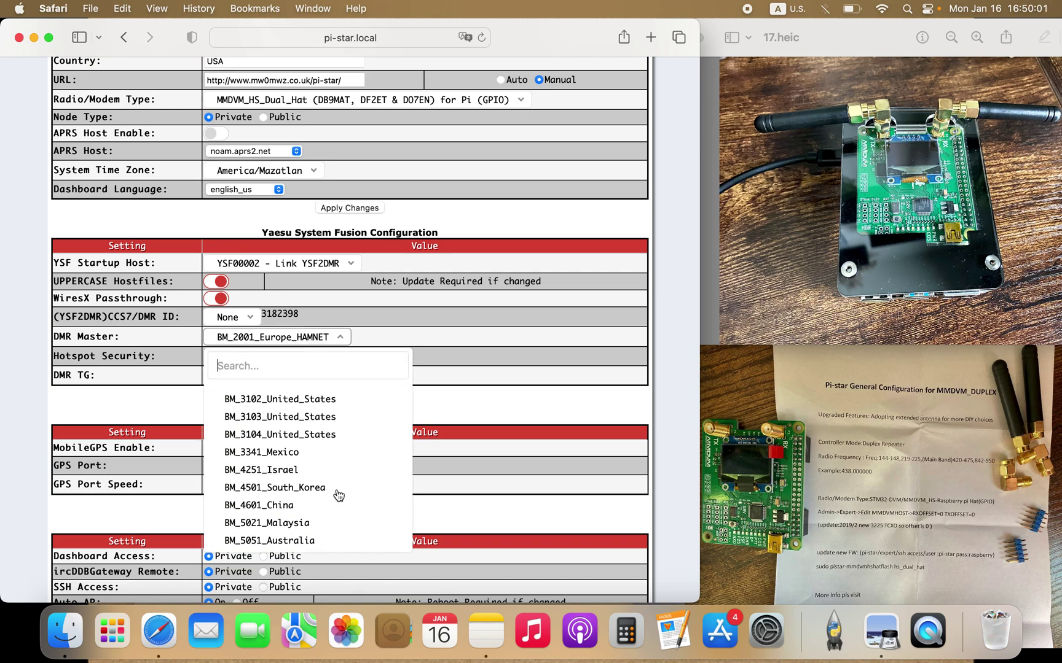
{"action": "scroll", "coordinate": [335, 495], "scroll_direction": "up", "scroll_amount": 3}
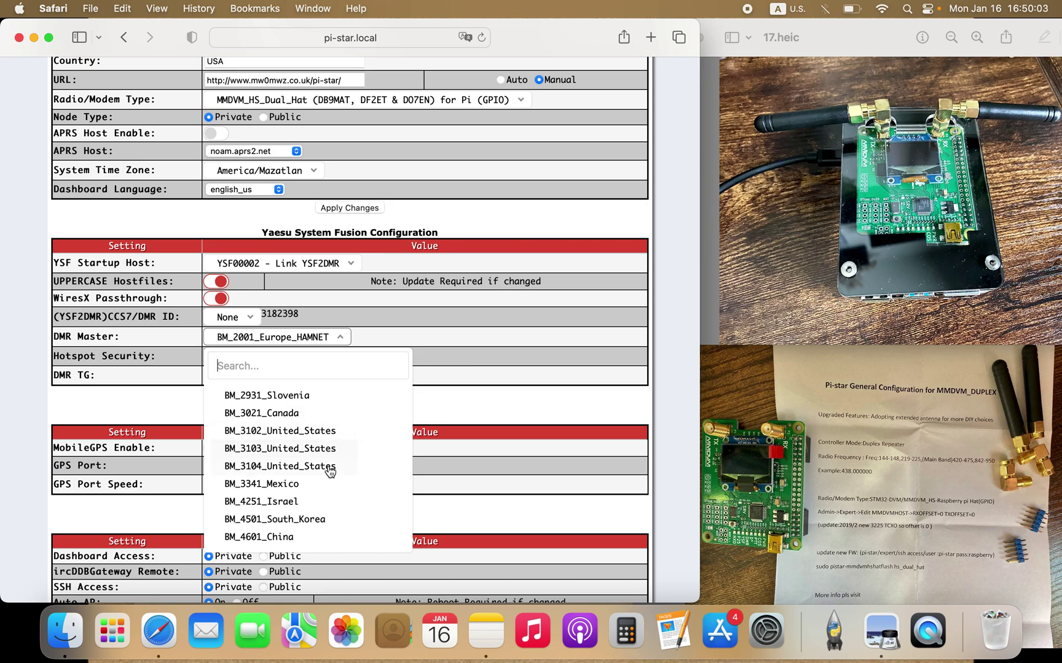
{"action": "left_click", "coordinate": [325, 431]}
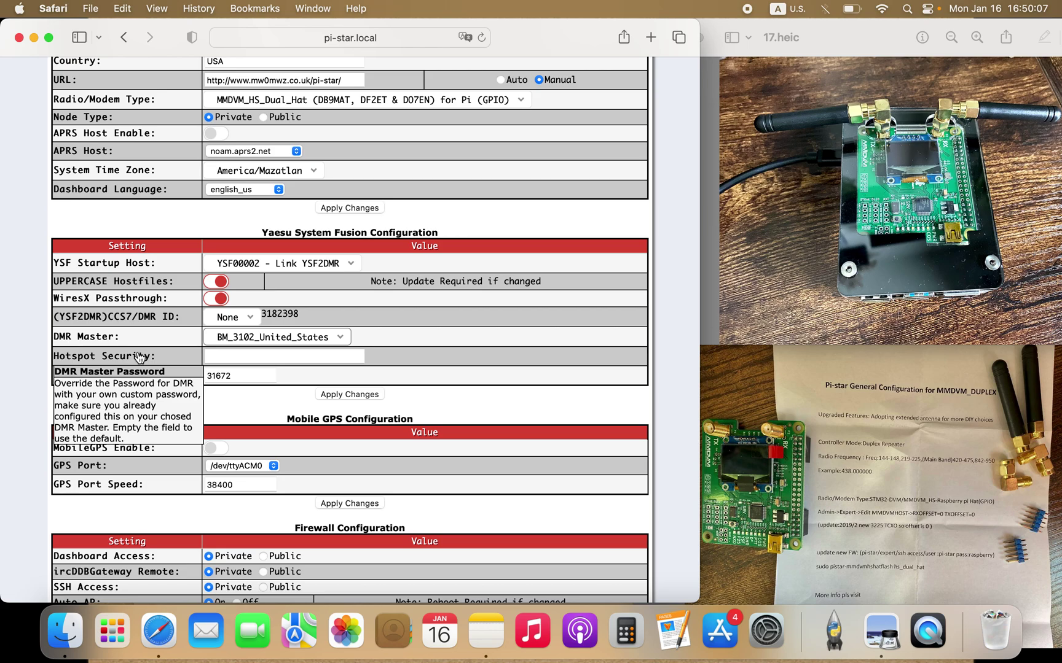
{"action": "left_click", "coordinate": [240, 358]}
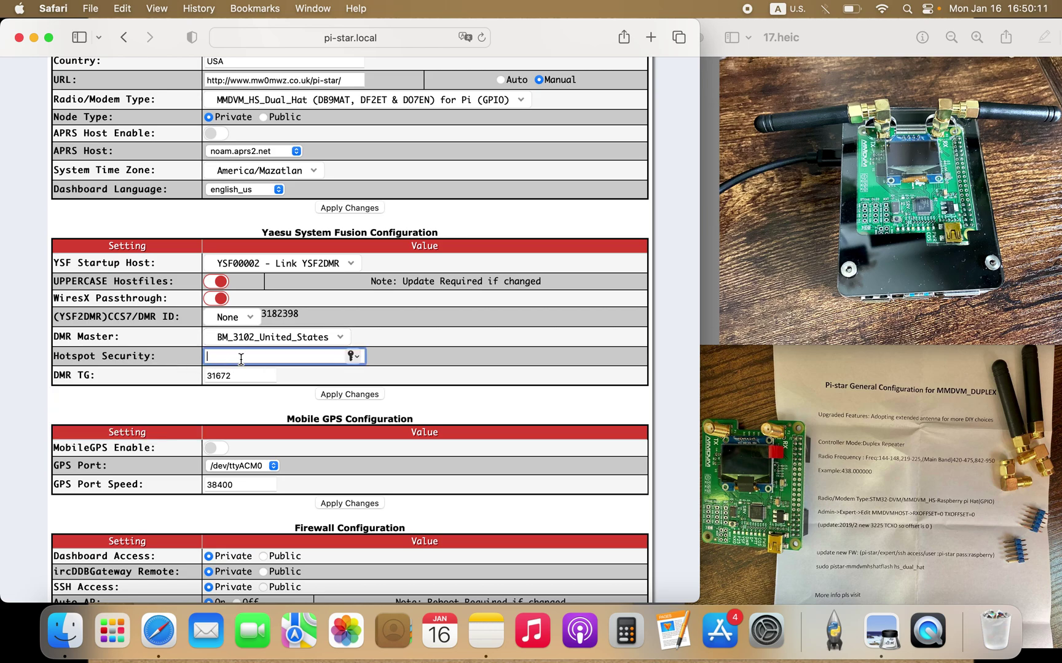
{"action": "mouse_move", "coordinate": [142, 363]}
Enter the hotspot security password, correcting one mistyped character.
{"action": "left_click", "coordinate": [210, 361]}
{"action": "type", "text": "•••••••"}
{"action": "key", "text": "BackSpace"}
{"action": "type", "text": "••••"}
Change the DMR TG from 31672 to 4000 and apply the changes.
{"action": "left_click_drag", "start_coordinate": [244, 376], "coordinate": [200, 376]}
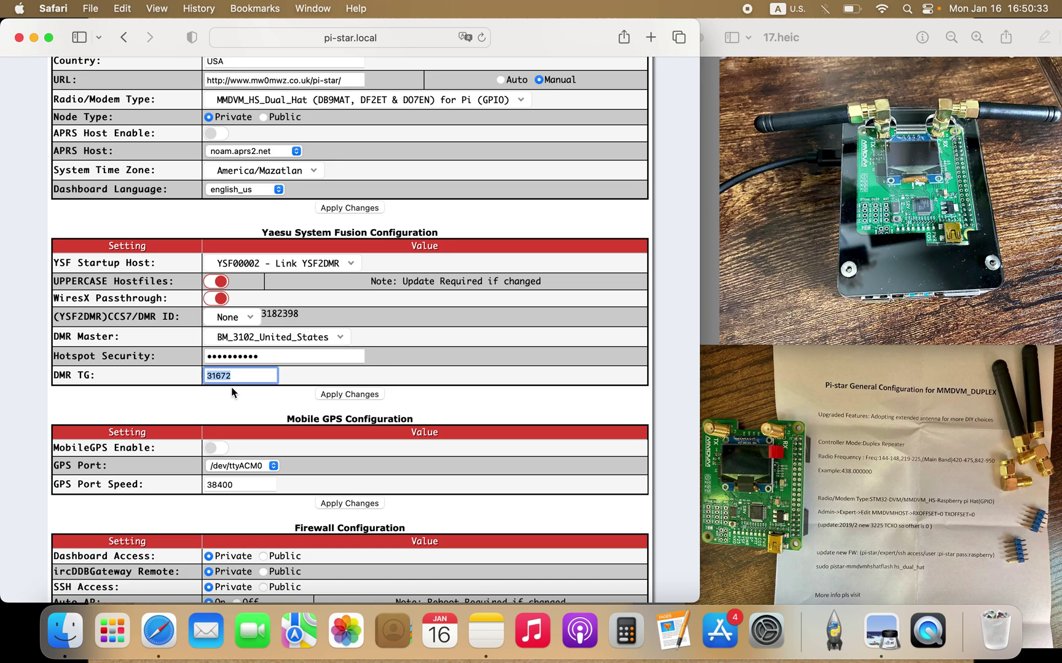
{"action": "type", "text": "4000"}
{"action": "left_click", "coordinate": [336, 396]}
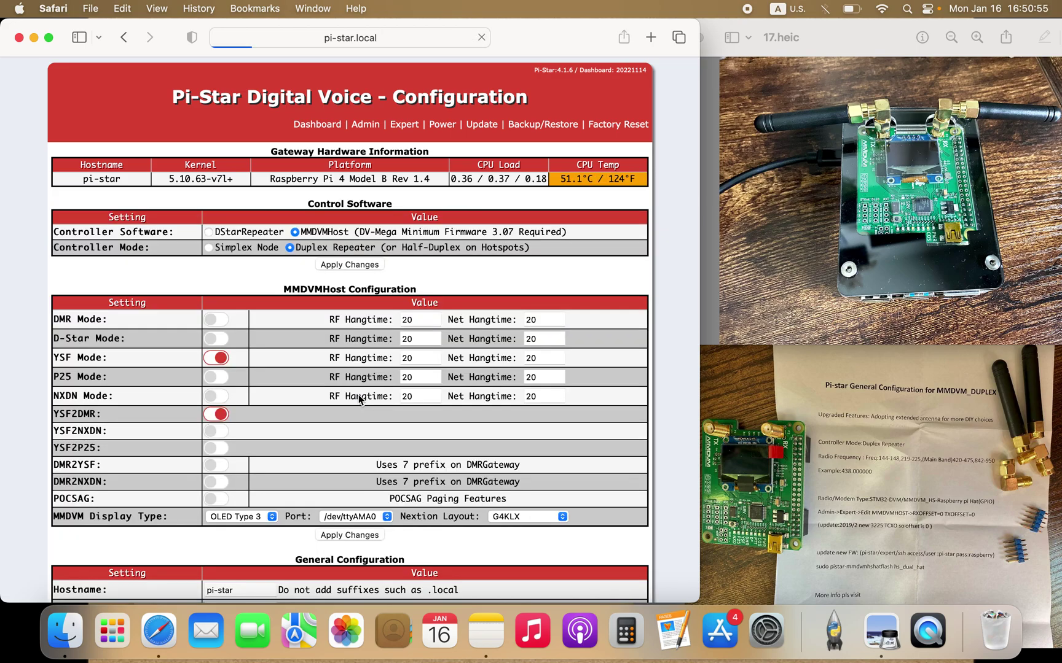
Scroll past the YSF2DMR settings down to the Wireless Configuration section.
{"action": "scroll", "coordinate": [588, 513], "scroll_direction": "down", "scroll_amount": 15}
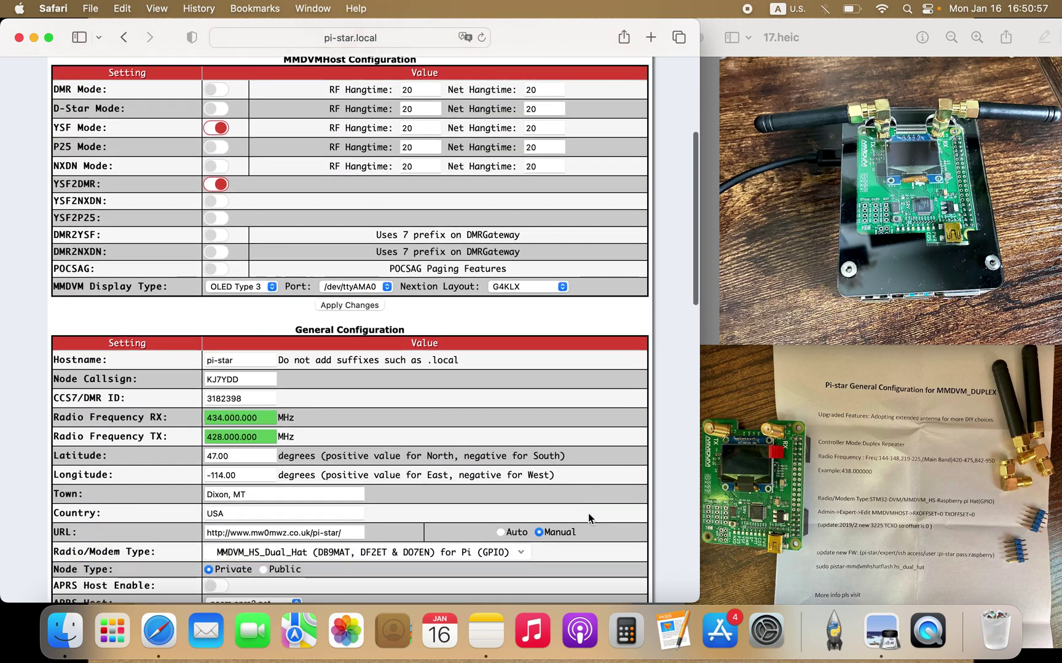
{"action": "scroll", "coordinate": [588, 514], "scroll_direction": "down", "scroll_amount": 10}
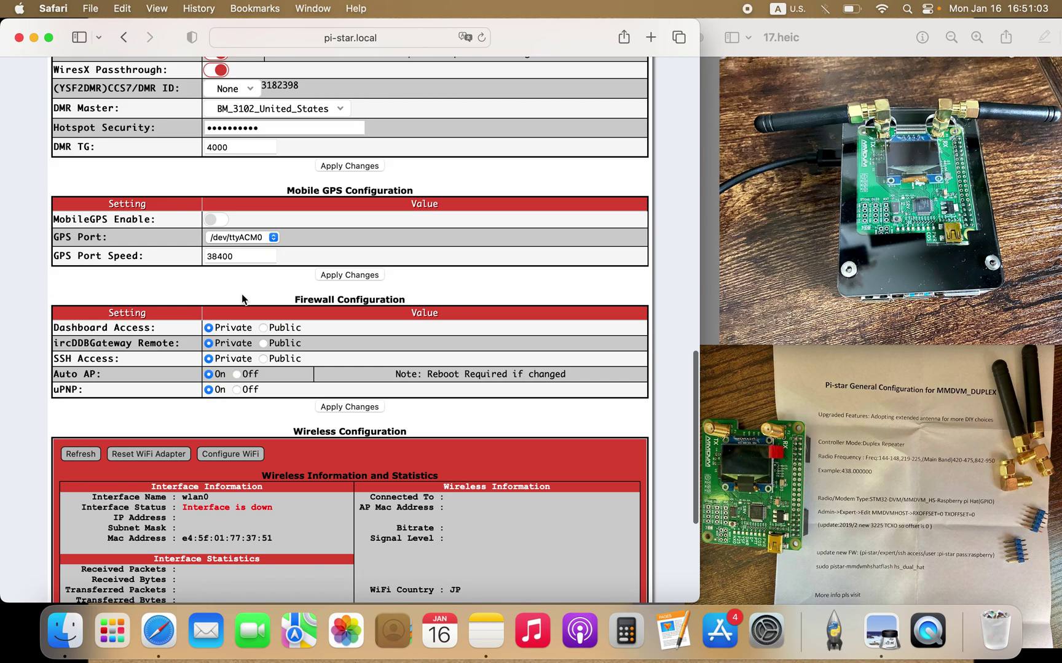
{"action": "scroll", "coordinate": [242, 299], "scroll_direction": "down", "scroll_amount": 2}
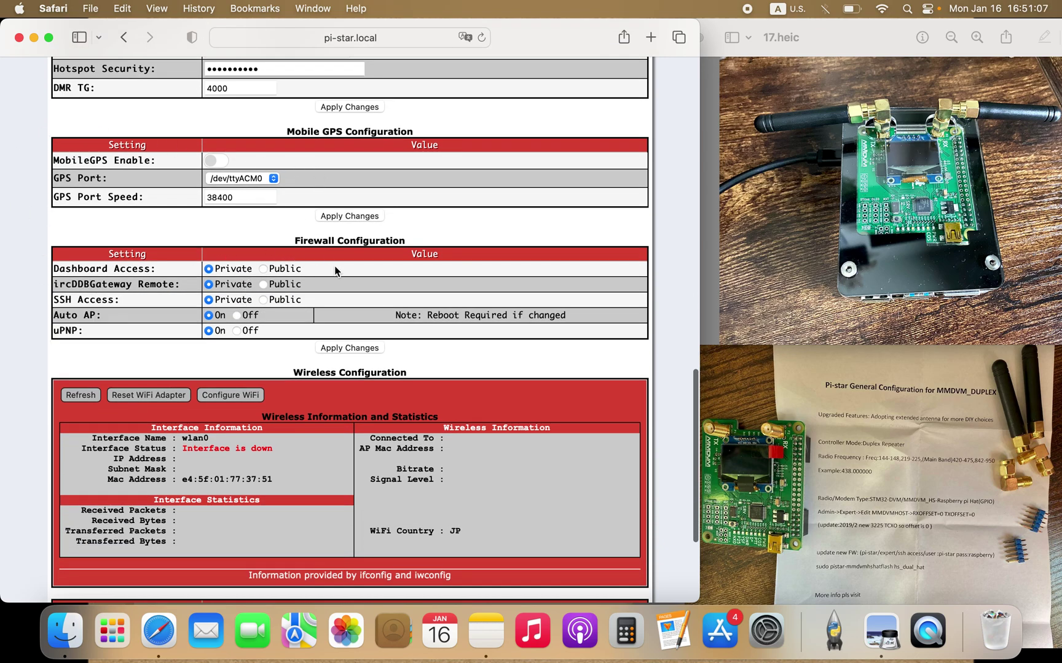
{"action": "scroll", "coordinate": [295, 351], "scroll_direction": "down", "scroll_amount": 5}
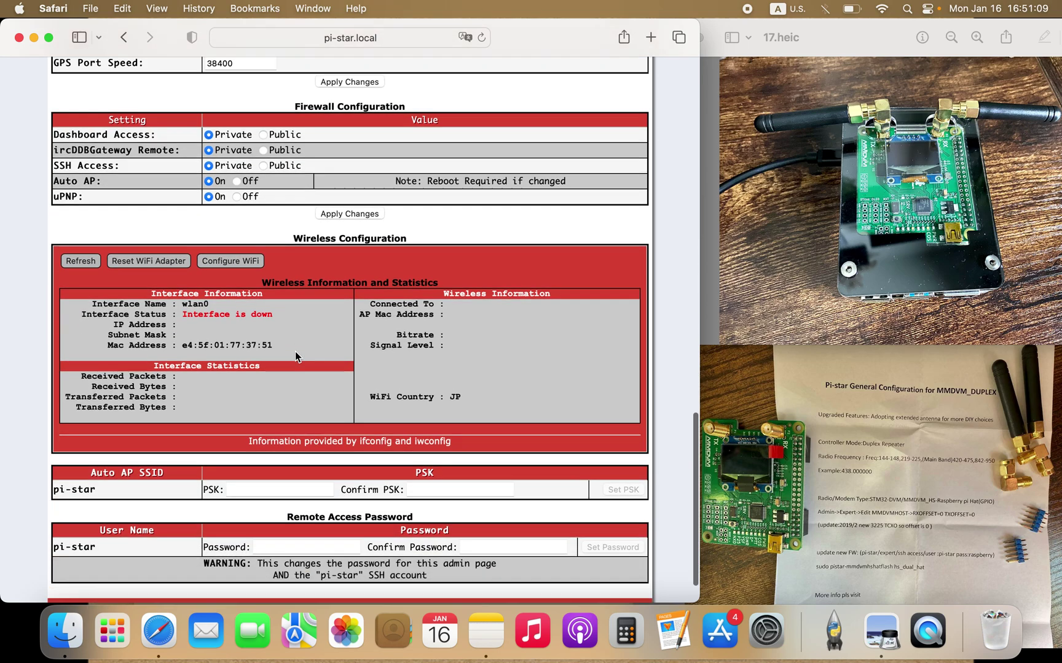
{"action": "scroll", "coordinate": [296, 352], "scroll_direction": "down", "scroll_amount": 1}
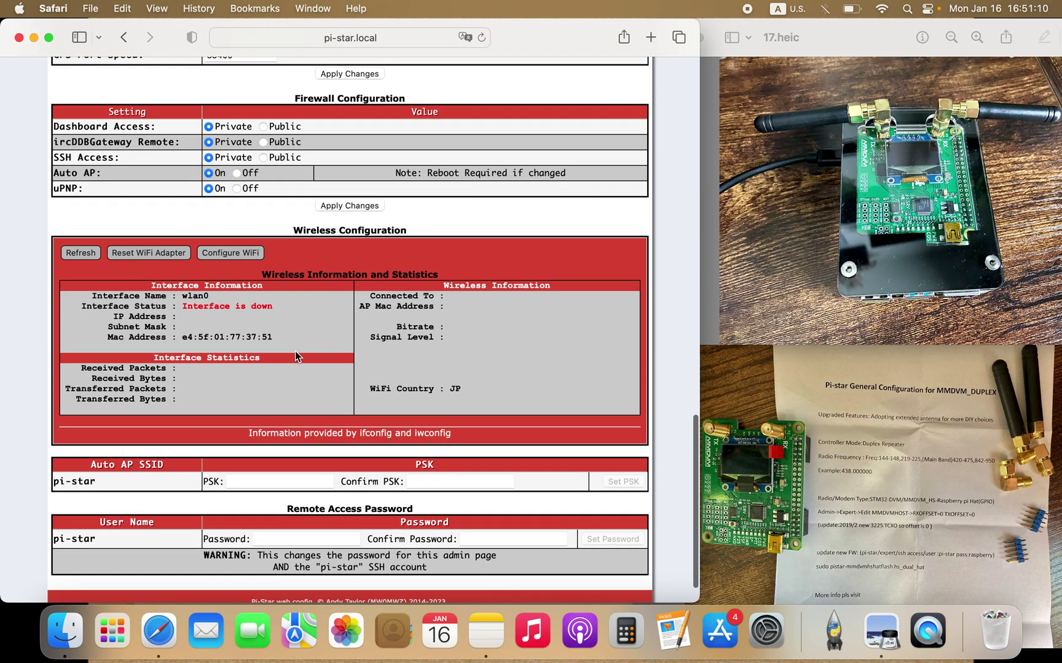
Scan for WiFi networks, finding WPA2.AES_5G and Guest on 5.0GHz Ch44 and 2.4GHz Ch1.
{"action": "left_click", "coordinate": [230, 254]}
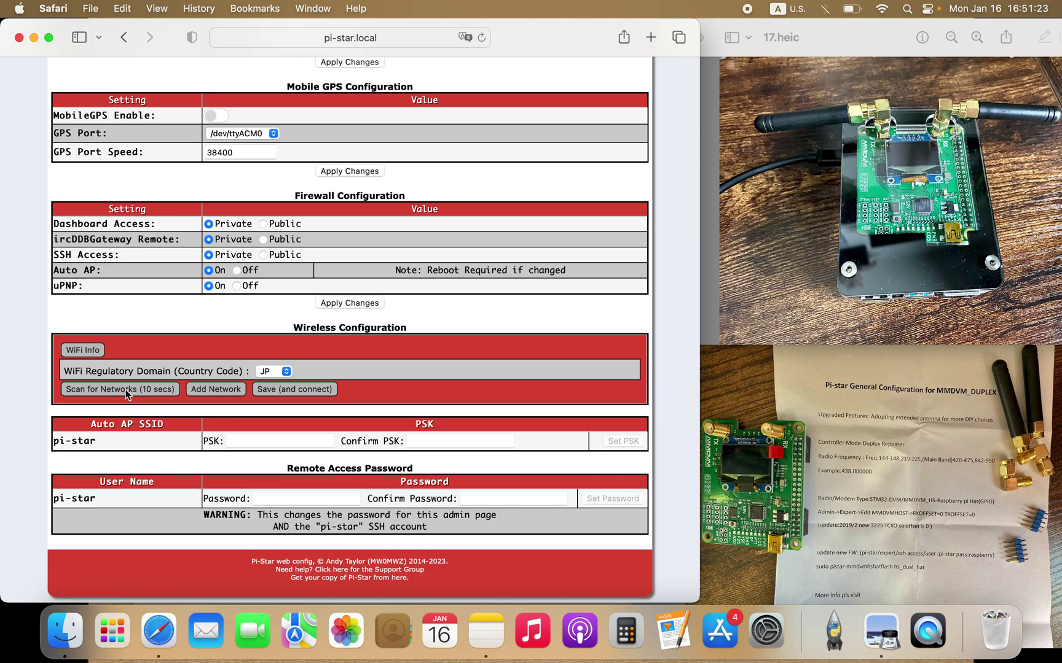
{"action": "scroll", "coordinate": [41, 419], "scroll_direction": "down", "scroll_amount": 2}
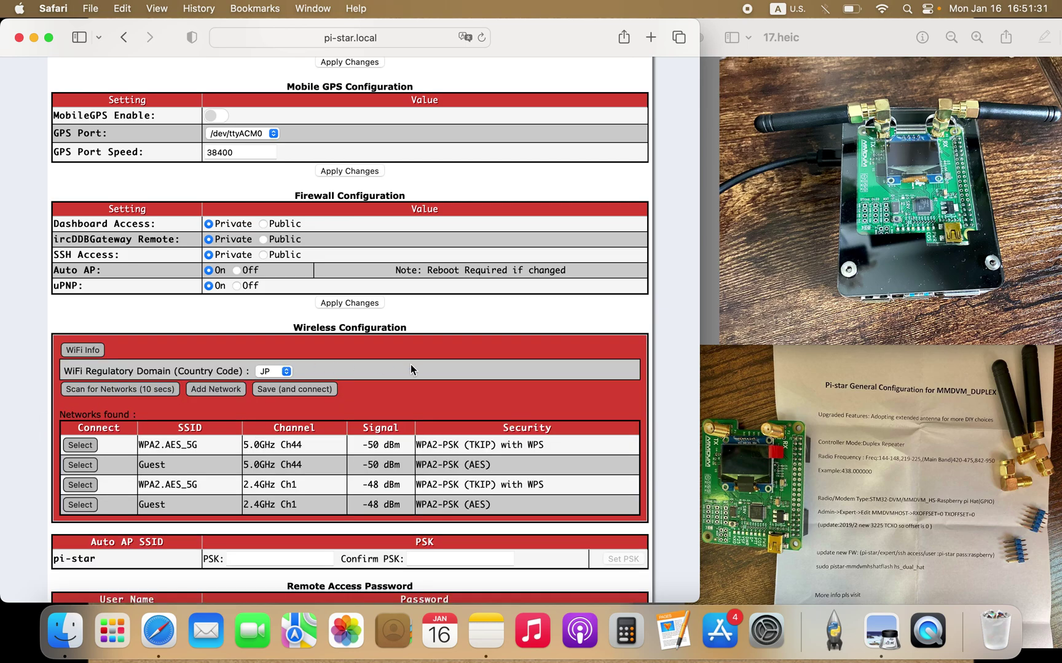
{"action": "scroll", "coordinate": [663, 466], "scroll_direction": "down", "scroll_amount": 2}
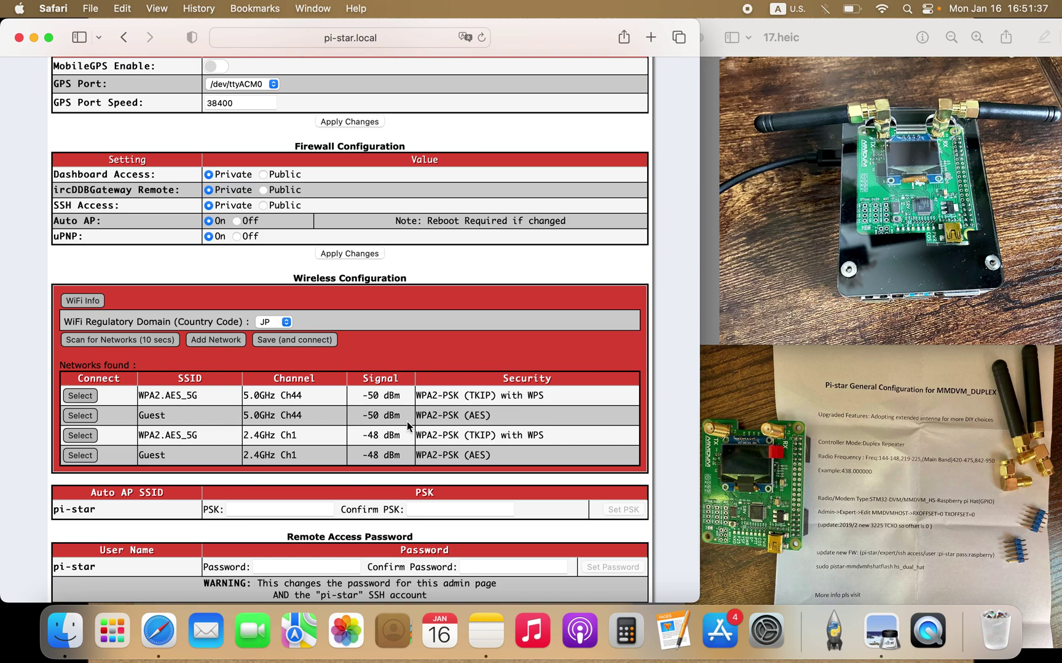
{"action": "scroll", "coordinate": [495, 433], "scroll_direction": "down", "scroll_amount": 1}
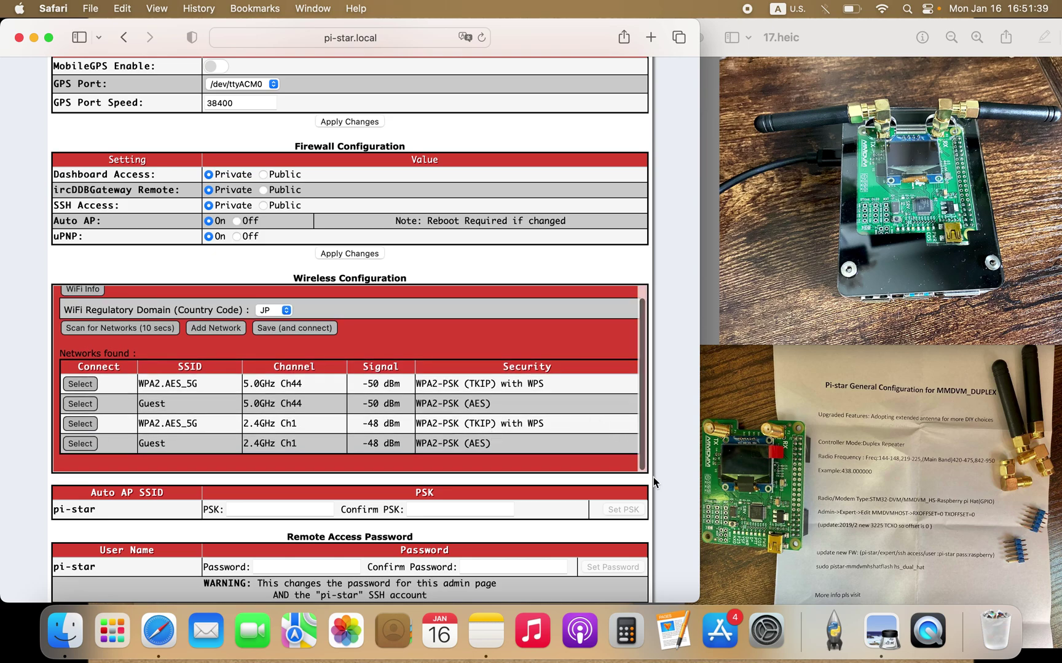
{"action": "scroll", "coordinate": [657, 486], "scroll_direction": "down", "scroll_amount": 3}
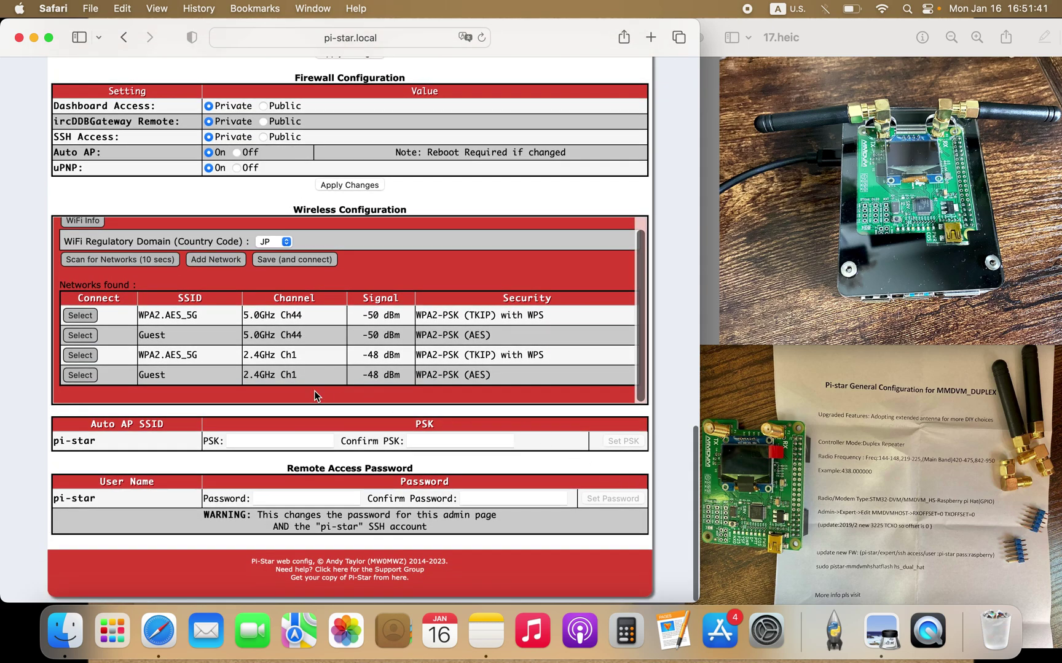